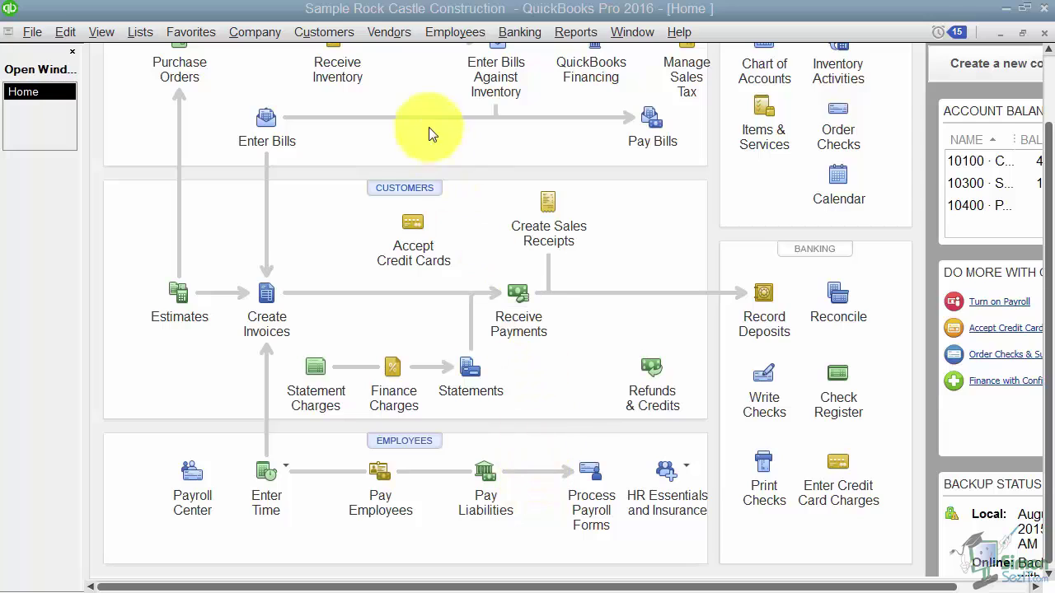
# Open the Payroll Item List and look through the existing items and their types, including Bonus.
pyautogui.click(428, 32)
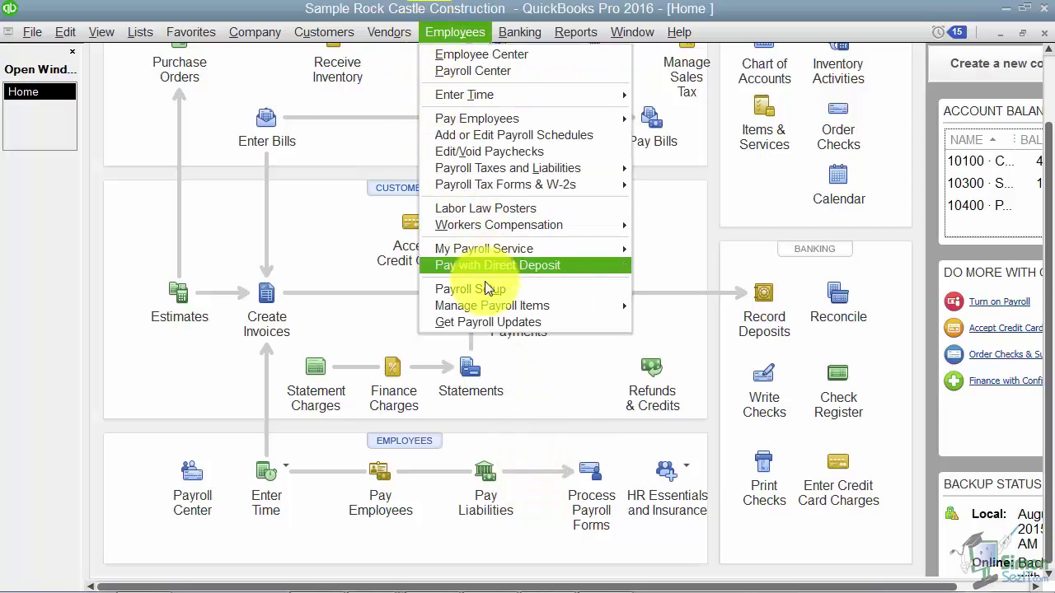
pyautogui.moveTo(488, 308)
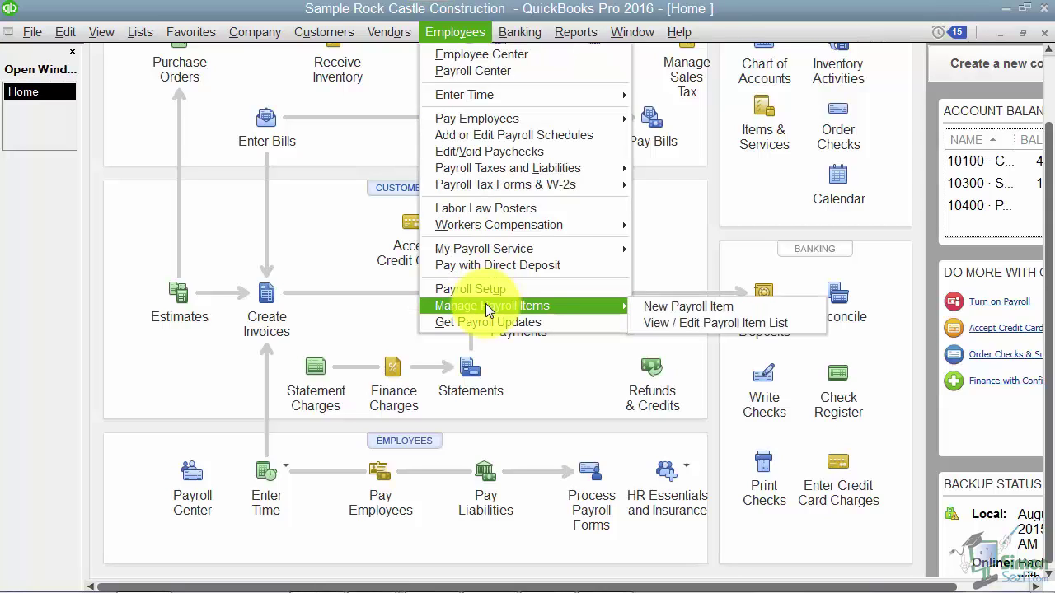
pyautogui.click(652, 324)
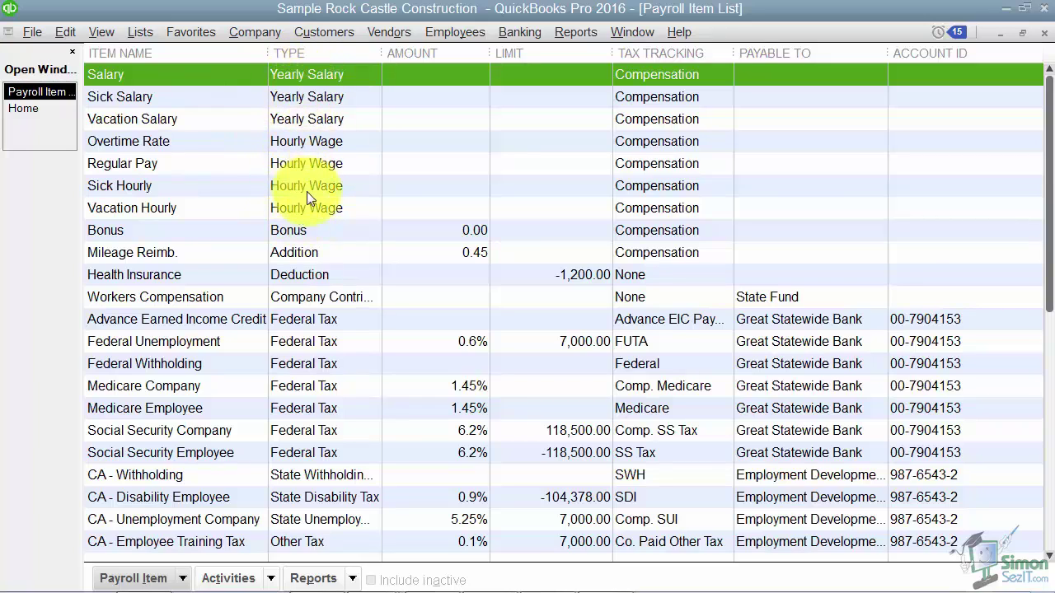
pyautogui.click(290, 233)
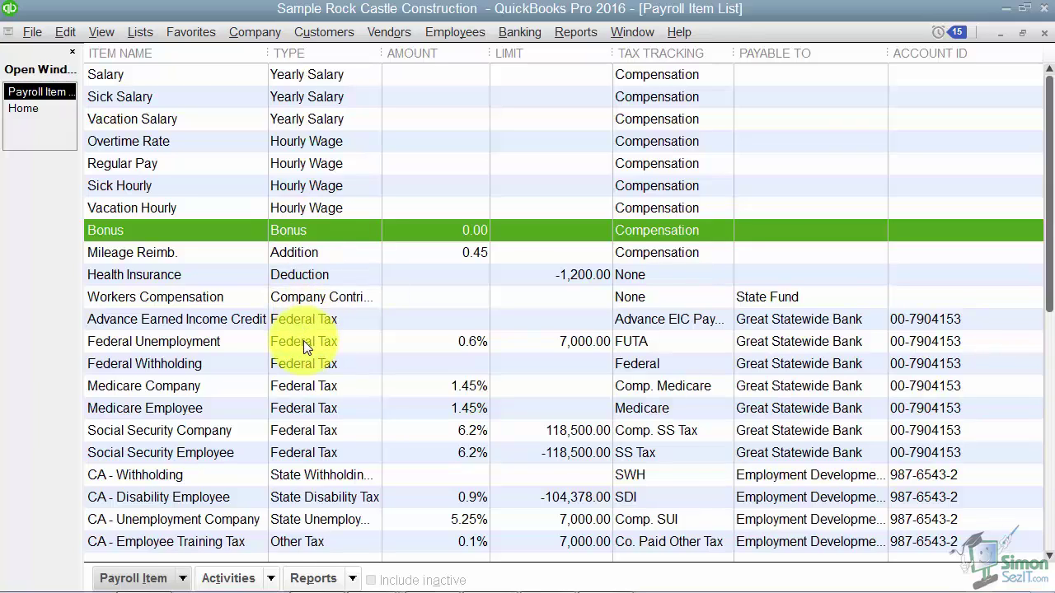
pyautogui.scroll(-1, 303, 346)
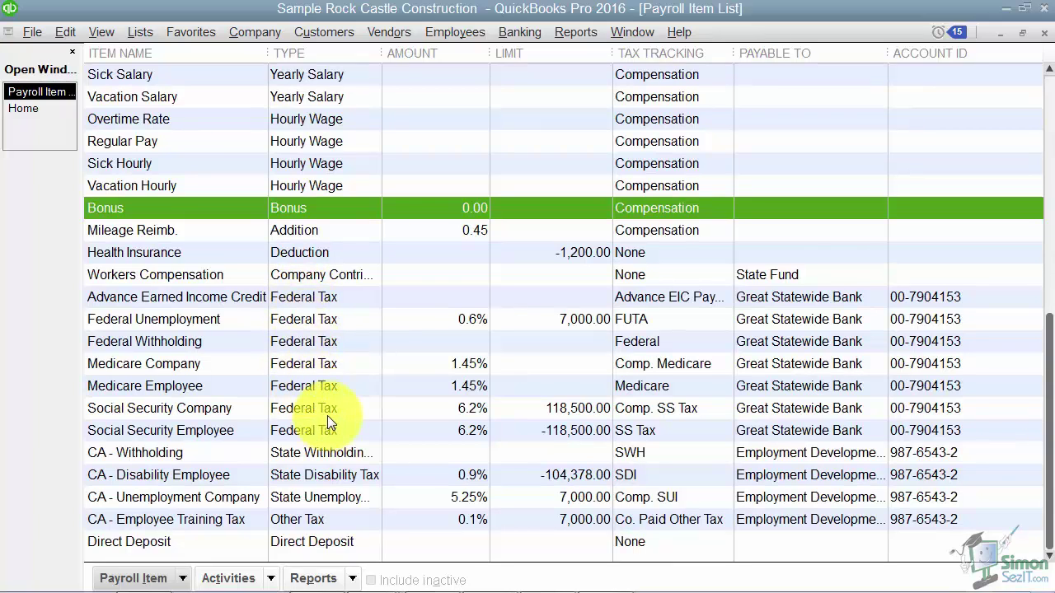
pyautogui.scroll(1, 328, 415)
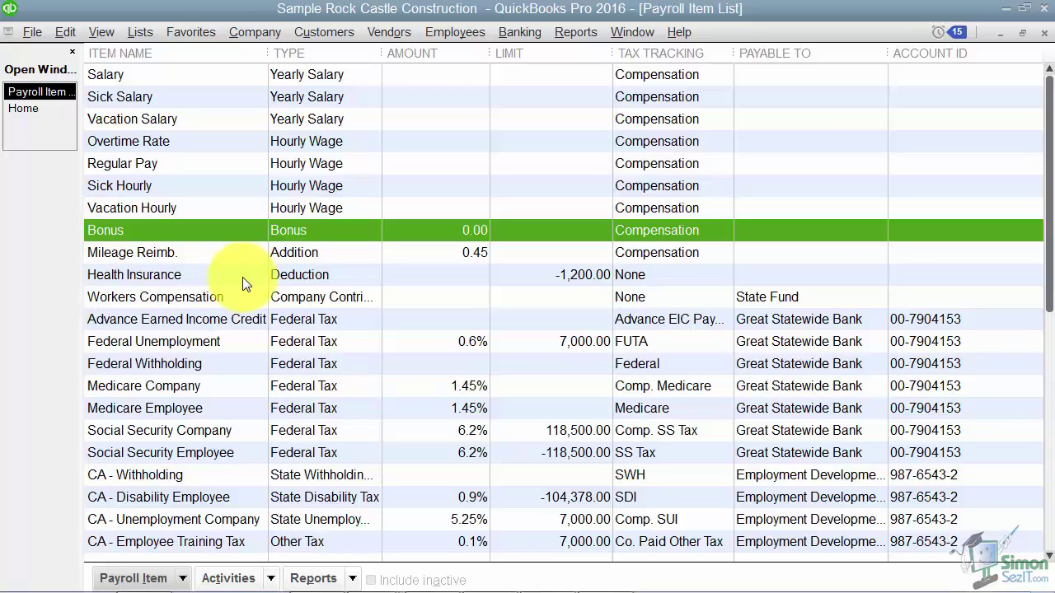
pyautogui.scroll(-1, 245, 284)
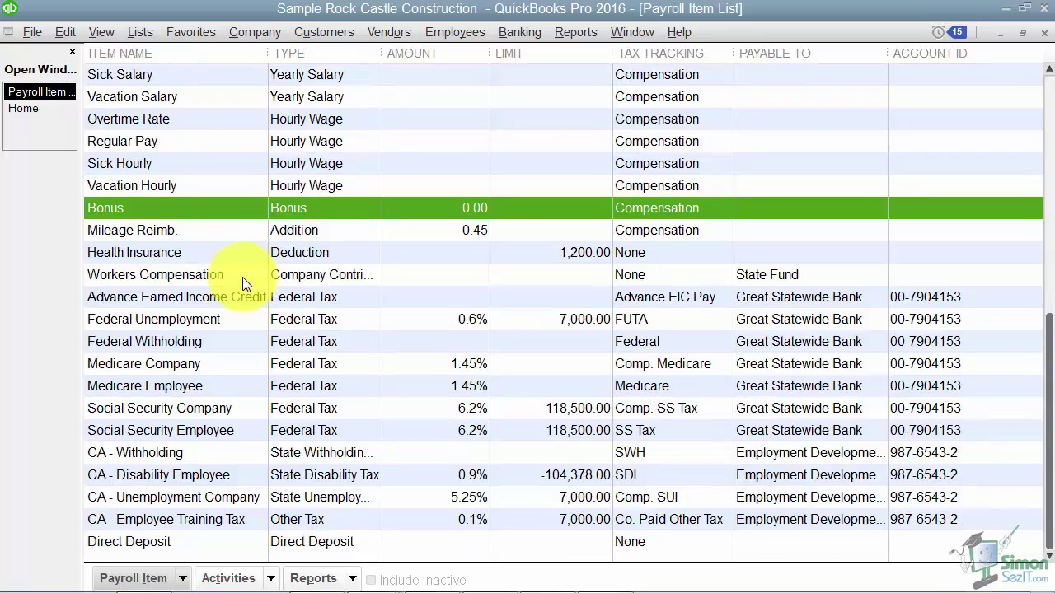
# Start a new payroll item using EZ Setup with the type Other Deductions.
pyautogui.click(183, 577)
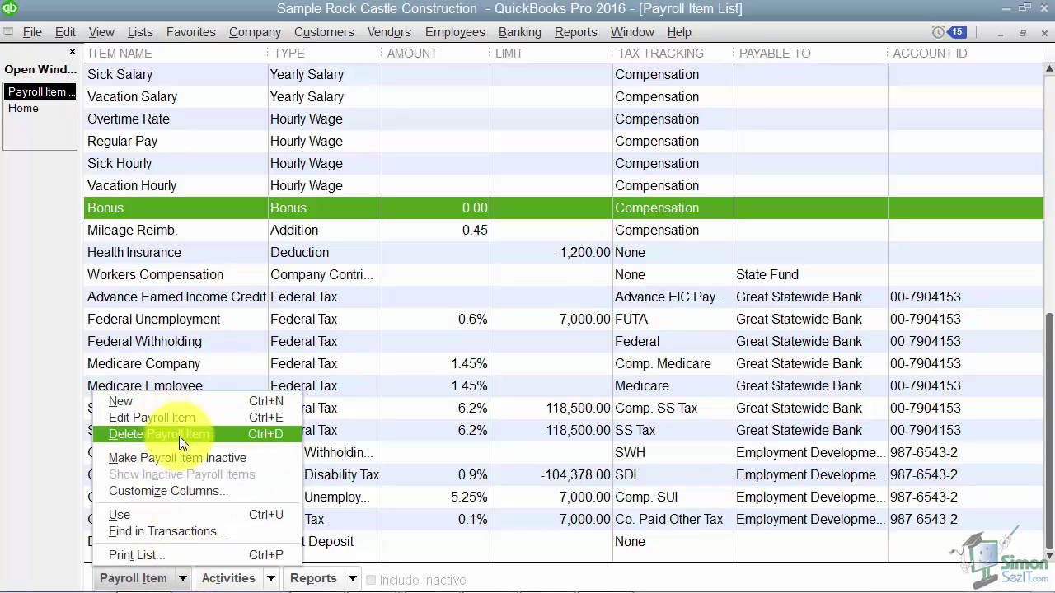
pyautogui.click(167, 404)
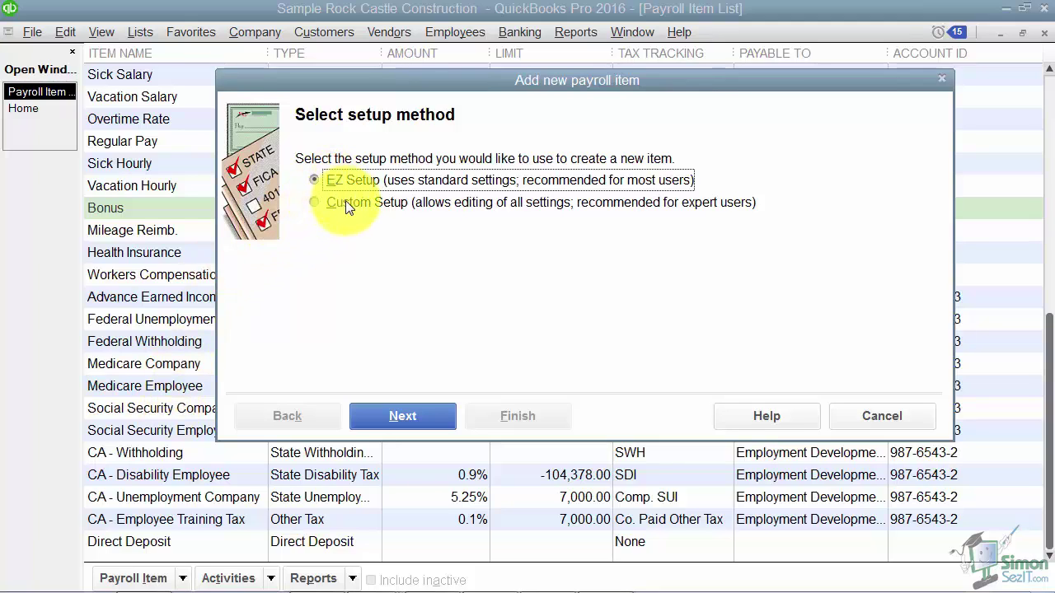
pyautogui.click(390, 426)
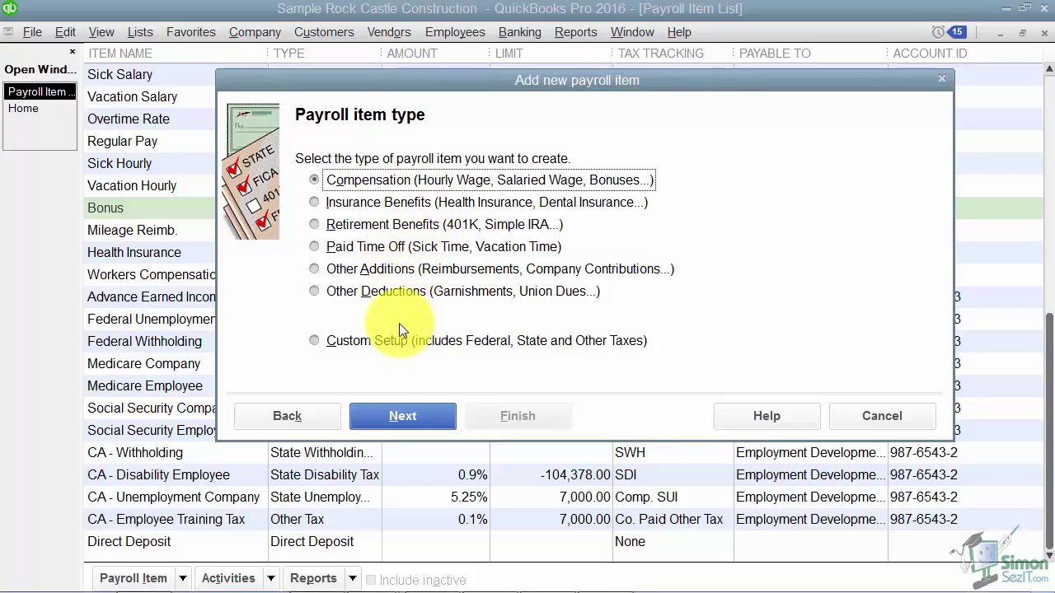
pyautogui.click(319, 294)
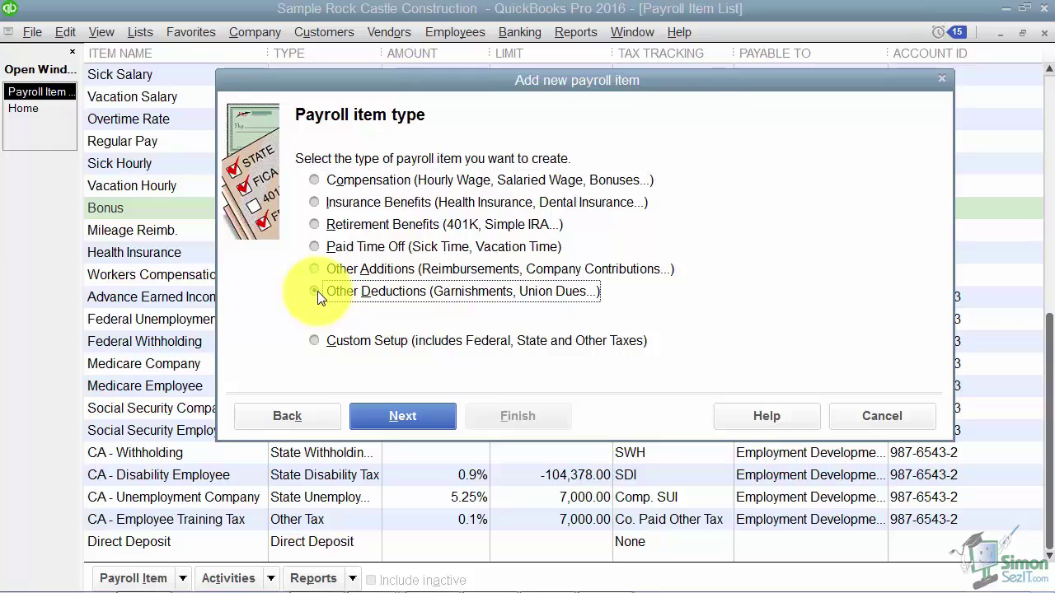
pyautogui.click(391, 413)
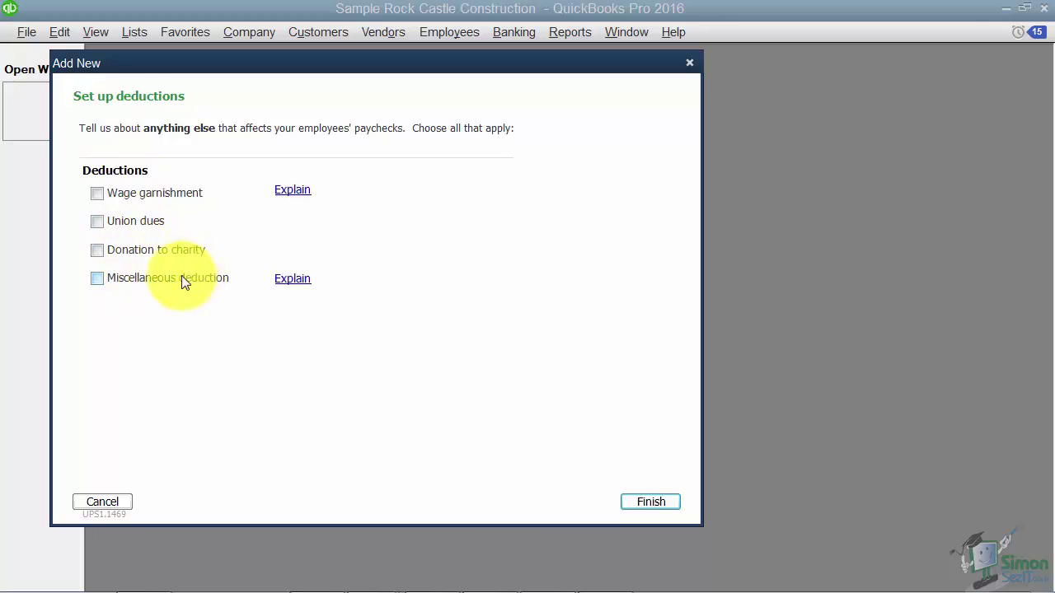
# Set up a miscellaneous deduction with Blue Cross as payee and a monthly payment frequency.
pyautogui.click(98, 279)
pyautogui.click(648, 502)
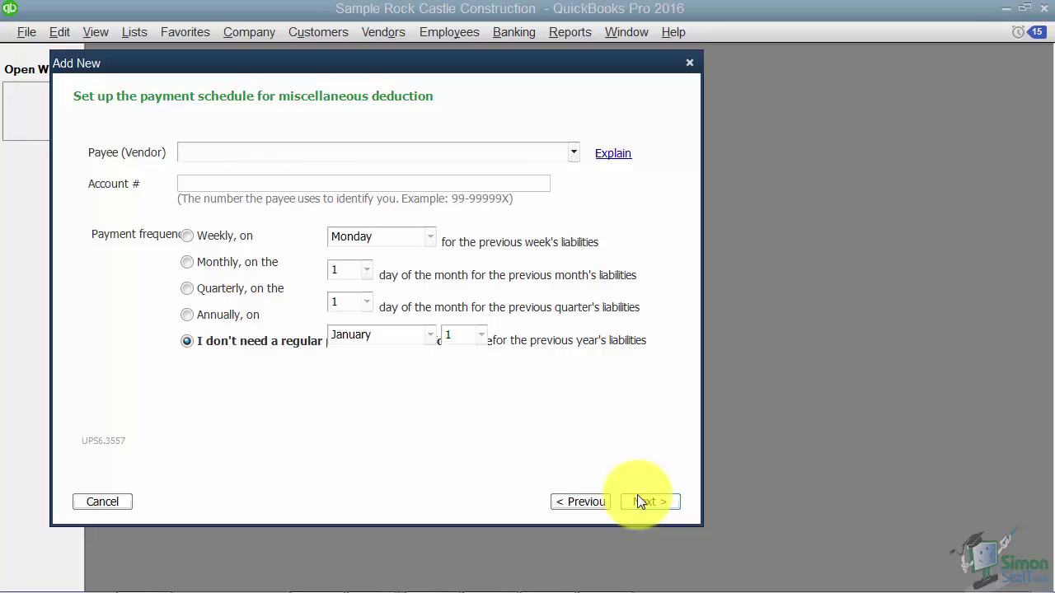
pyautogui.write('Blue Cross')
pyautogui.press('Tab')
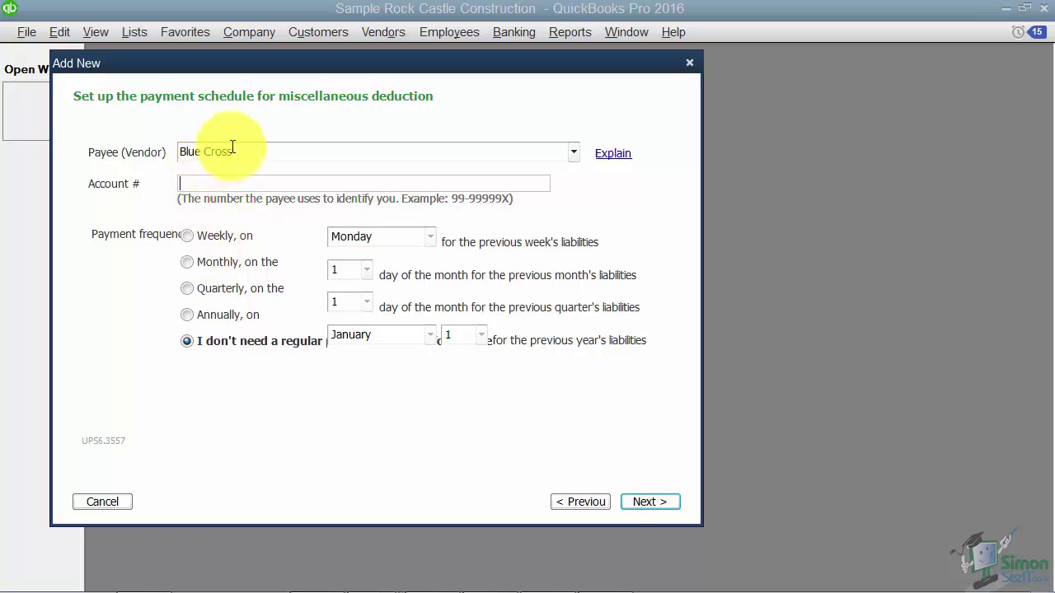
pyautogui.click(187, 263)
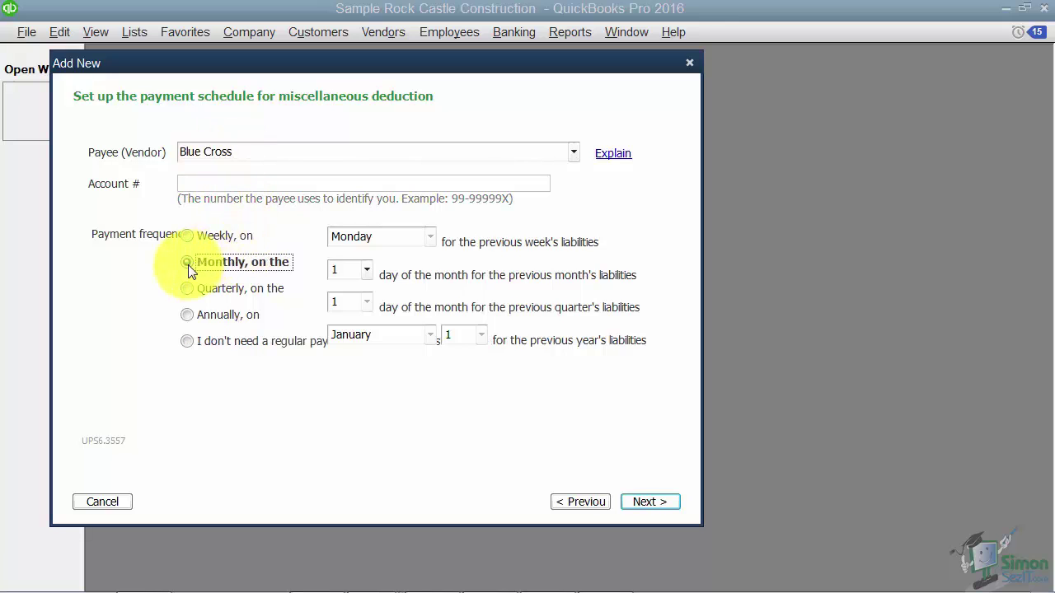
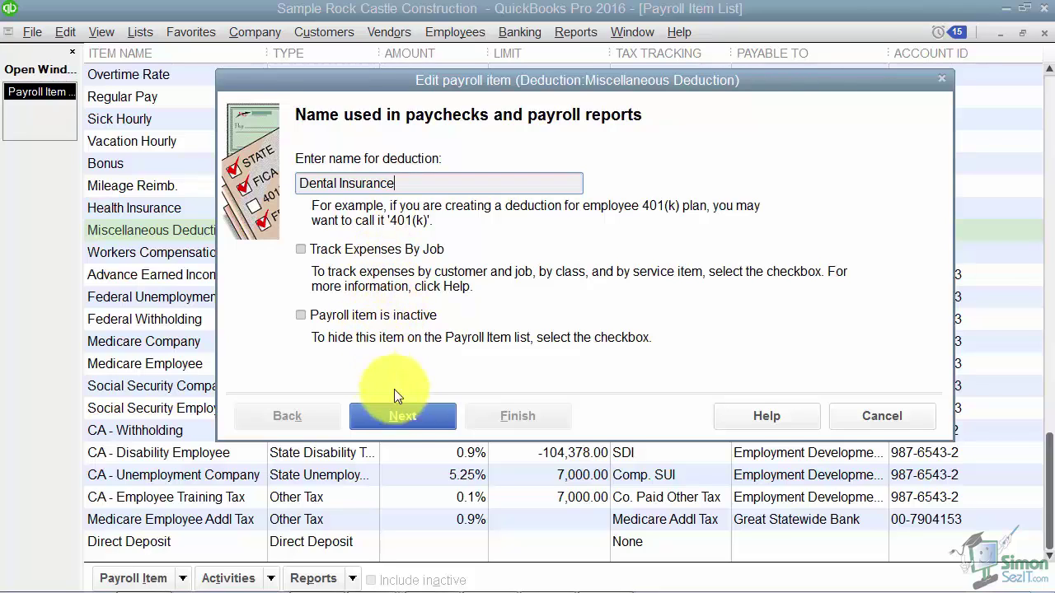
# Accept Dental Insurance as the deduction's name, check the tax tracking types and keep None.
pyautogui.click(403, 417)
pyautogui.click(405, 420)
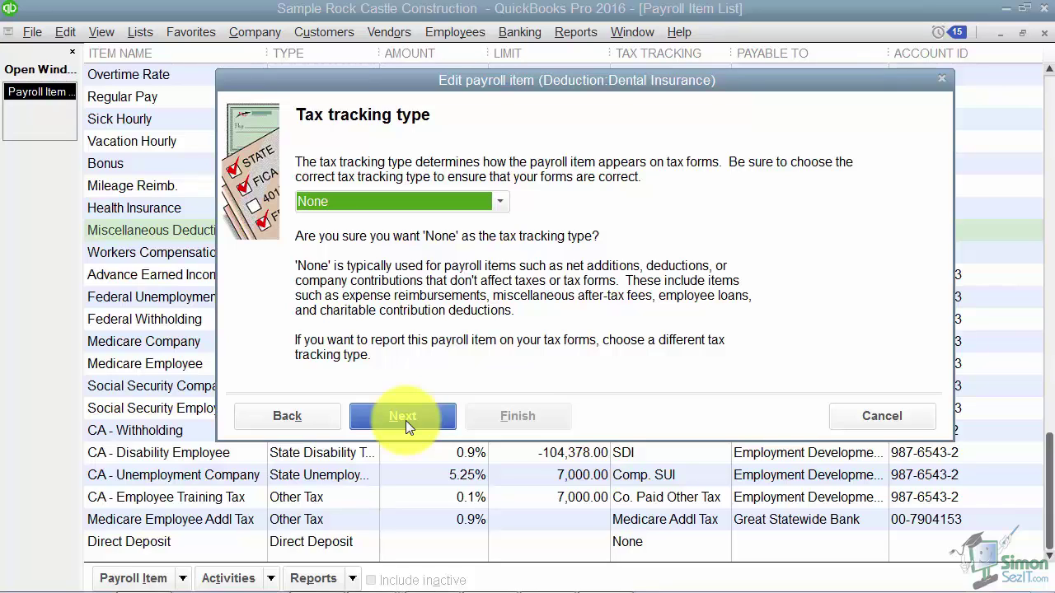
pyautogui.click(502, 203)
pyautogui.click(506, 207)
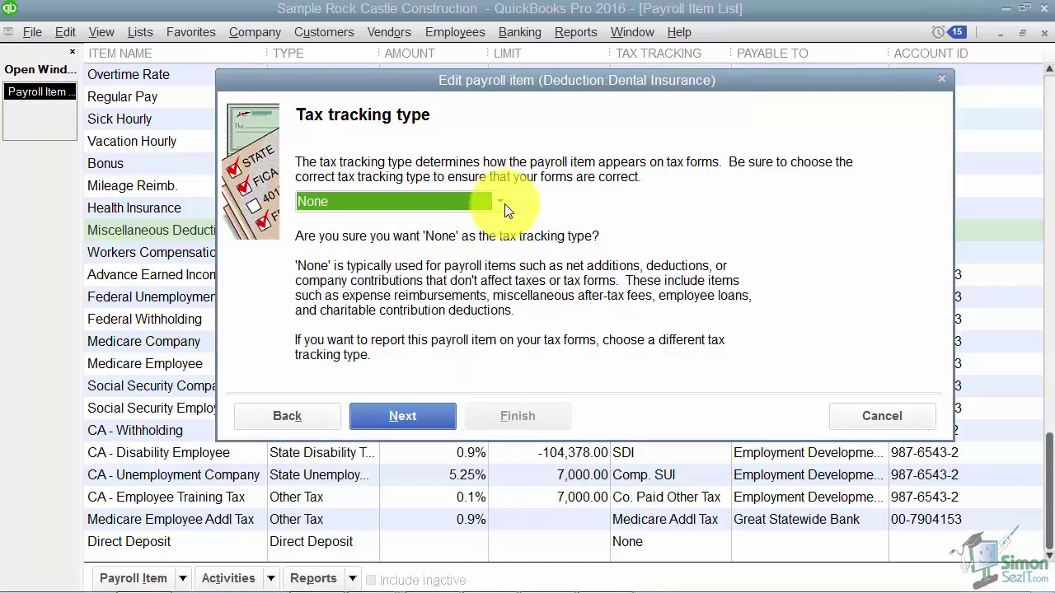
pyautogui.click(501, 204)
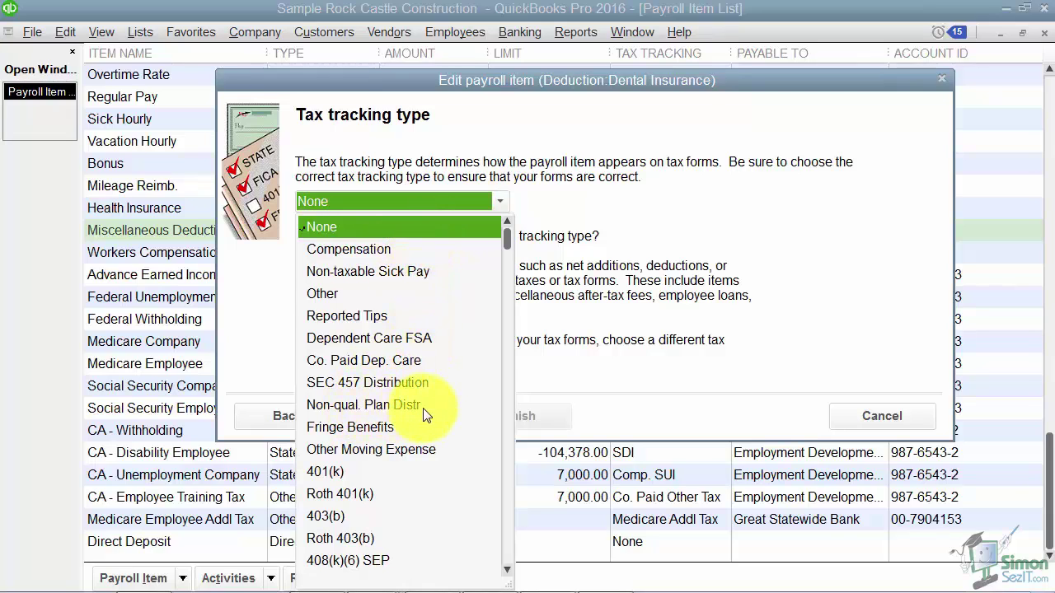
pyautogui.click(508, 570)
pyautogui.click(508, 570)
pyautogui.moveTo(508, 570); pyautogui.dragTo(486, 227)
pyautogui.click(365, 225)
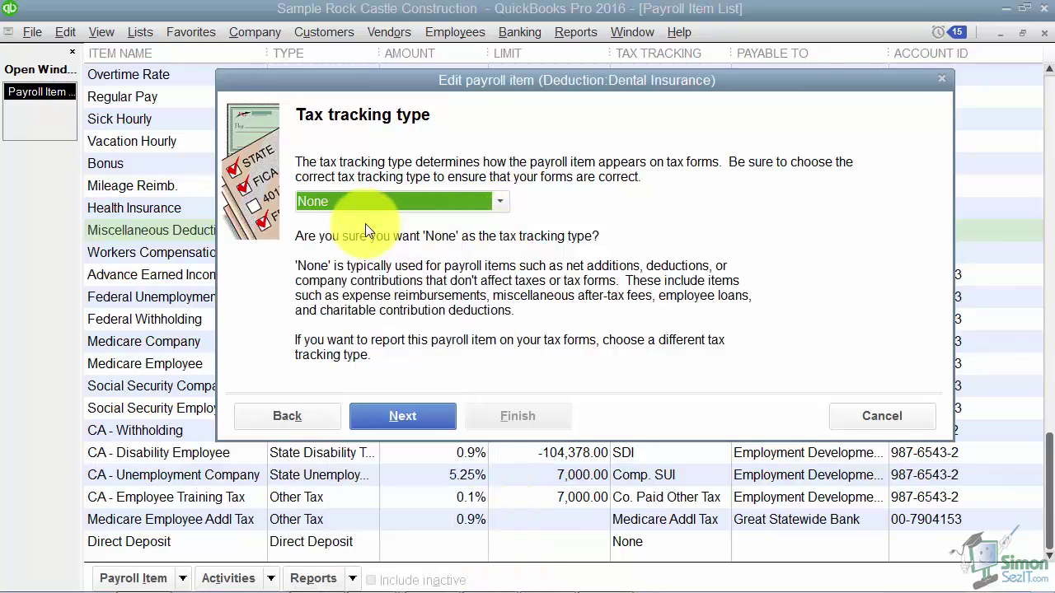
pyautogui.click(413, 420)
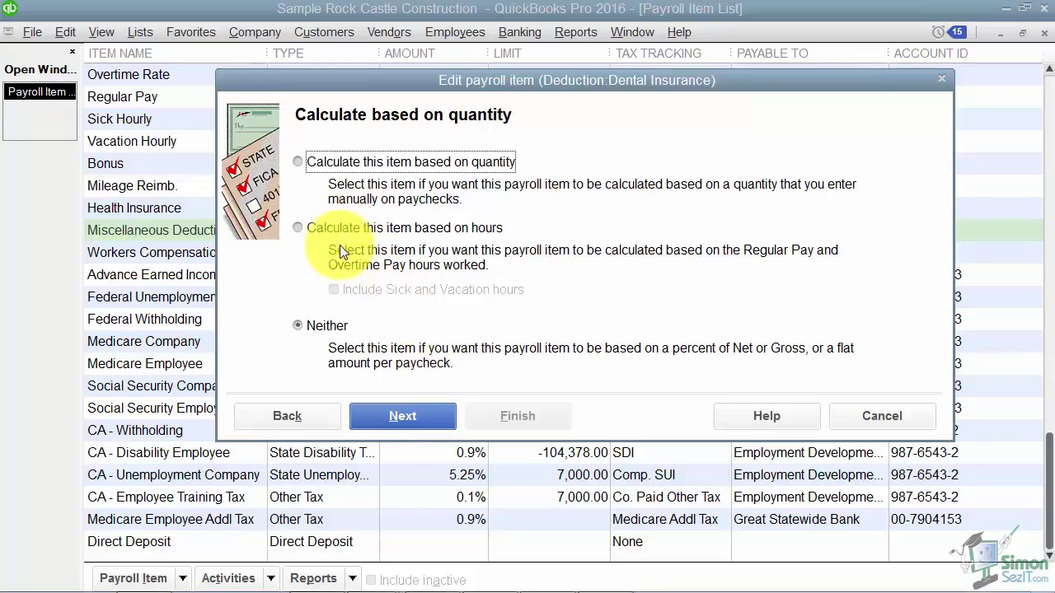
# Keep the Neither calculation option and the net pay basis, and finish the Dental Insurance item with its default rate and limit.
pyautogui.click(407, 413)
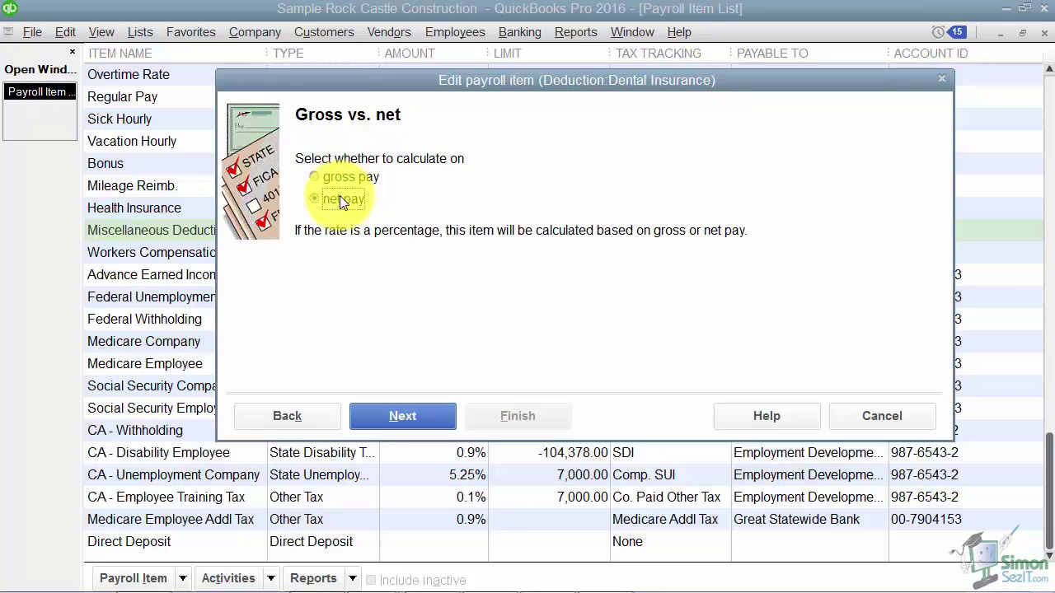
pyautogui.click(422, 413)
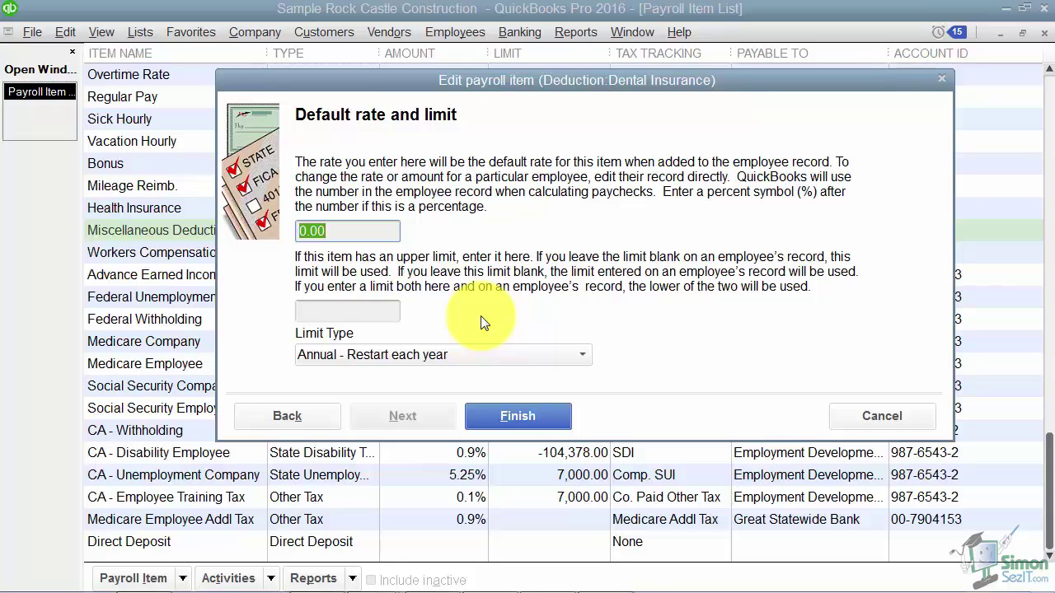
pyautogui.click(499, 421)
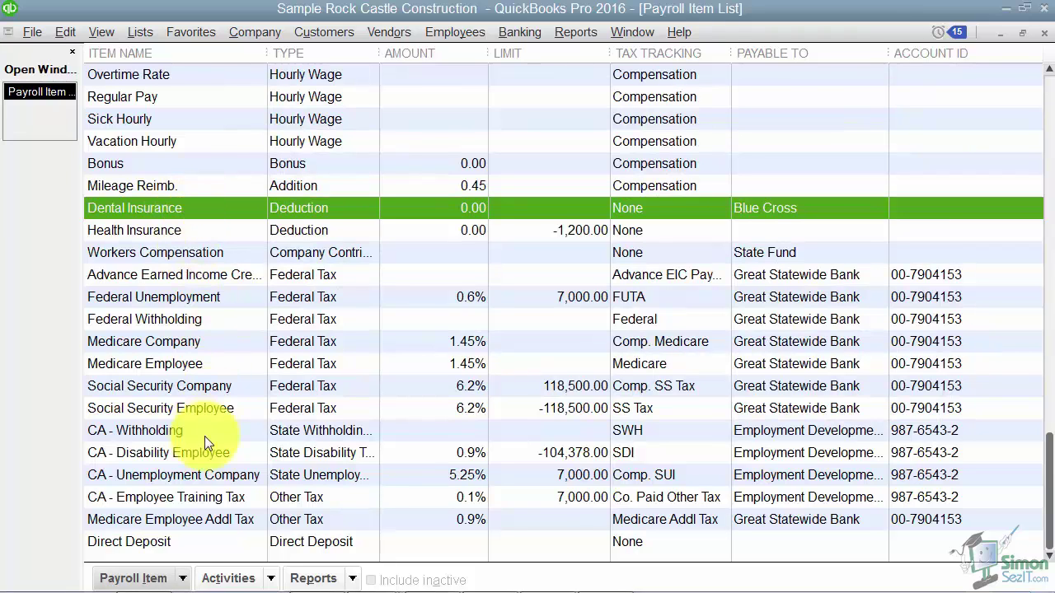
# Start another new payroll item using Custom Setup with the type Deduction.
pyautogui.click(185, 581)
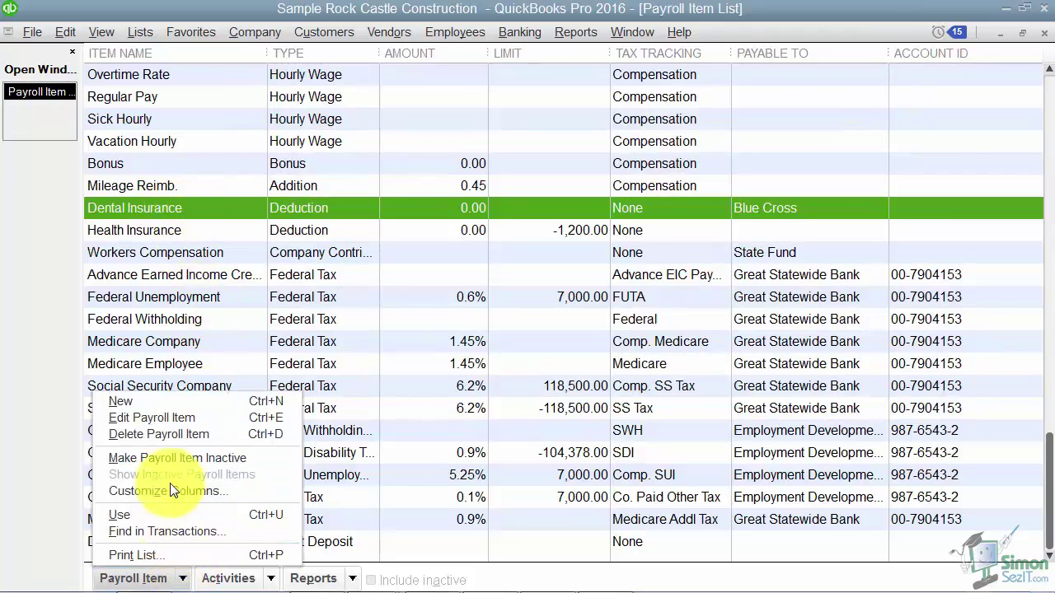
pyautogui.click(160, 407)
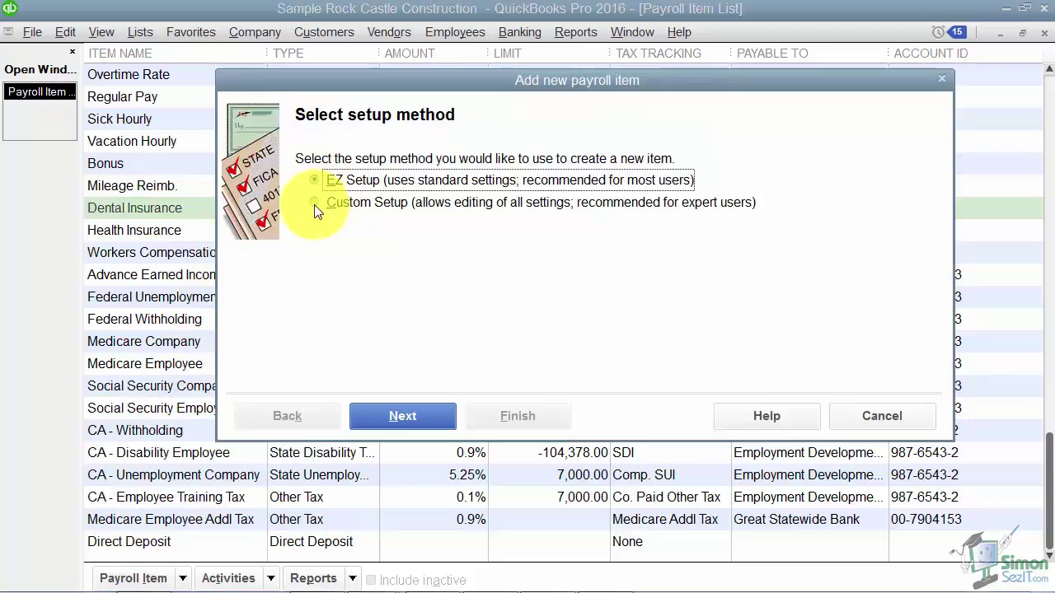
pyautogui.click(314, 202)
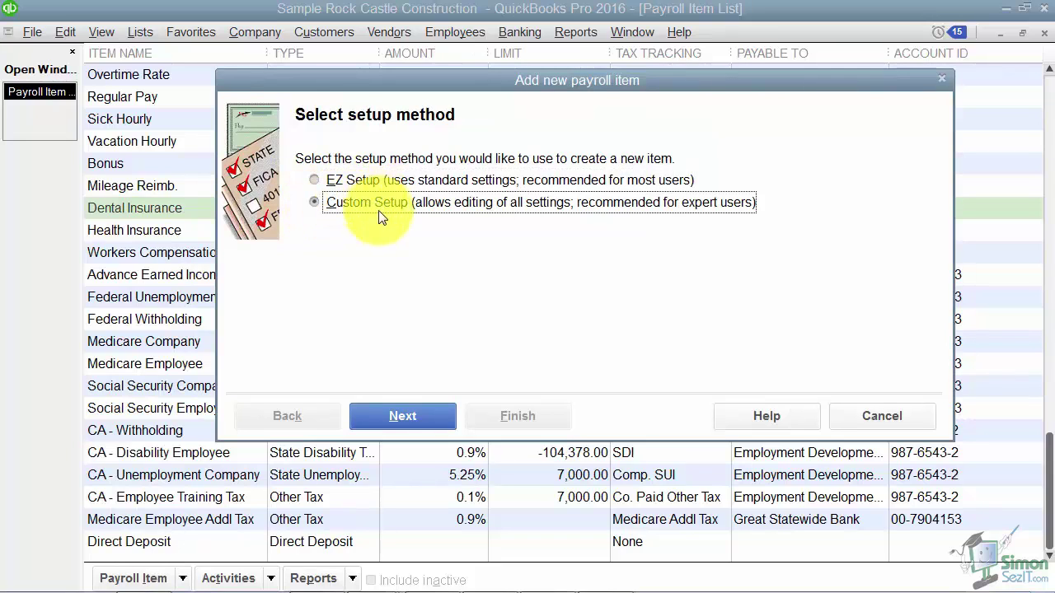
pyautogui.click(418, 422)
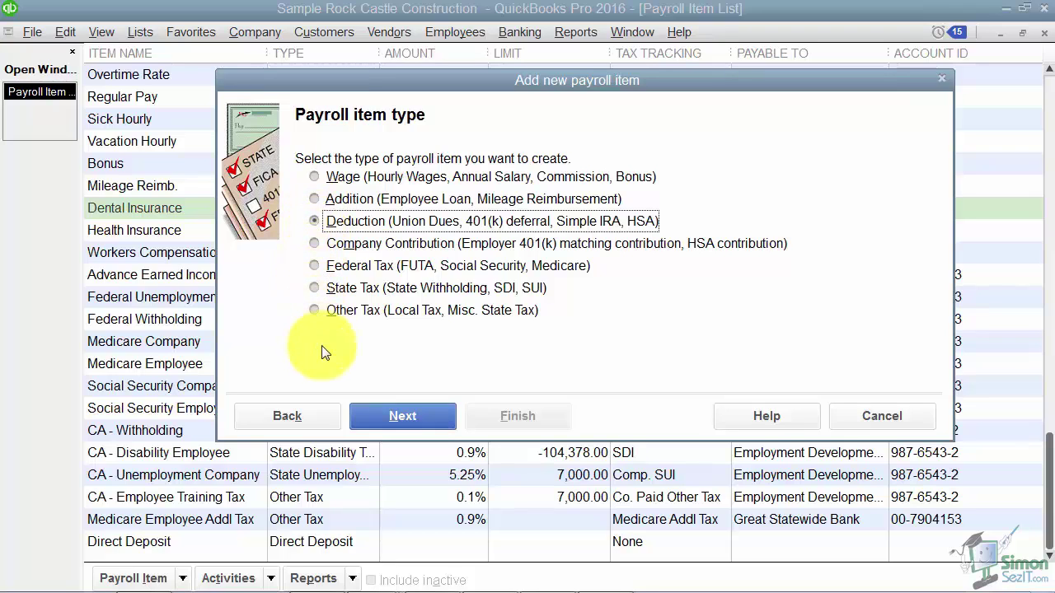
pyautogui.click(400, 420)
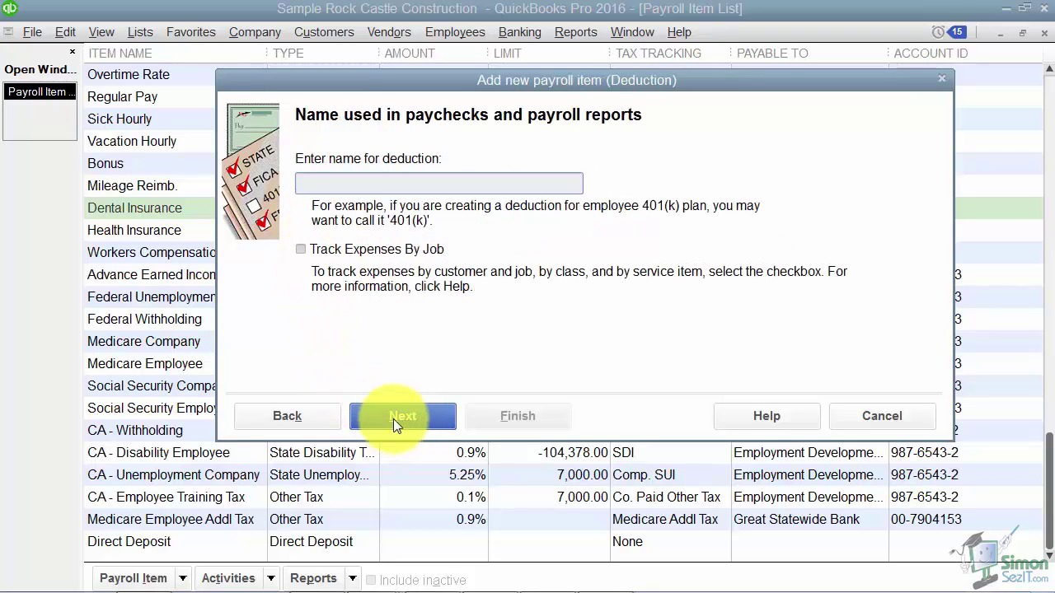
# Name the new deduction Child Support and continue to its tax tracking type.
pyautogui.write('Child ')
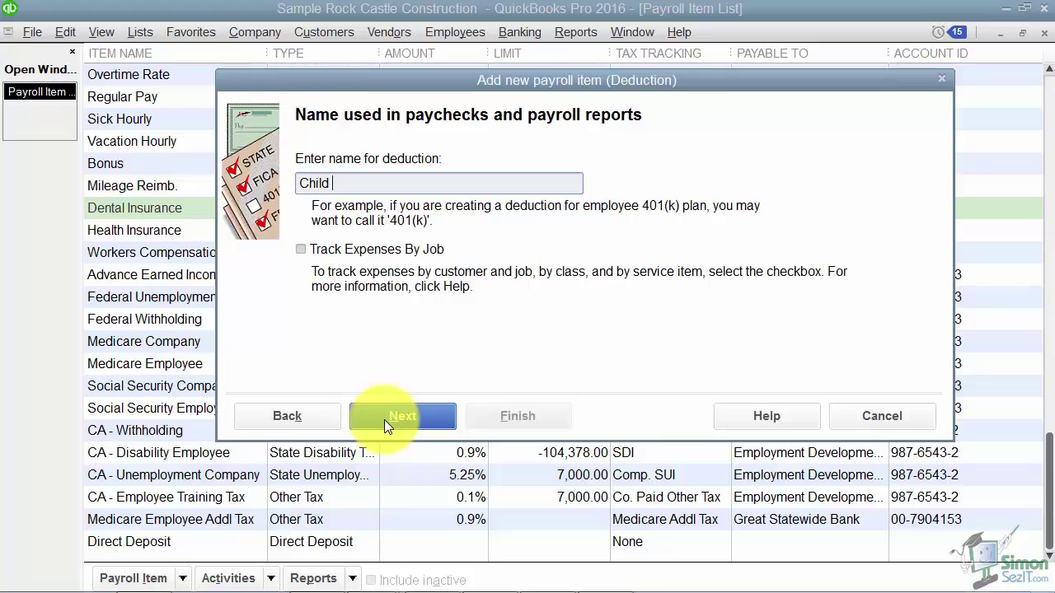
pyautogui.write('Support')
pyautogui.click(384, 419)
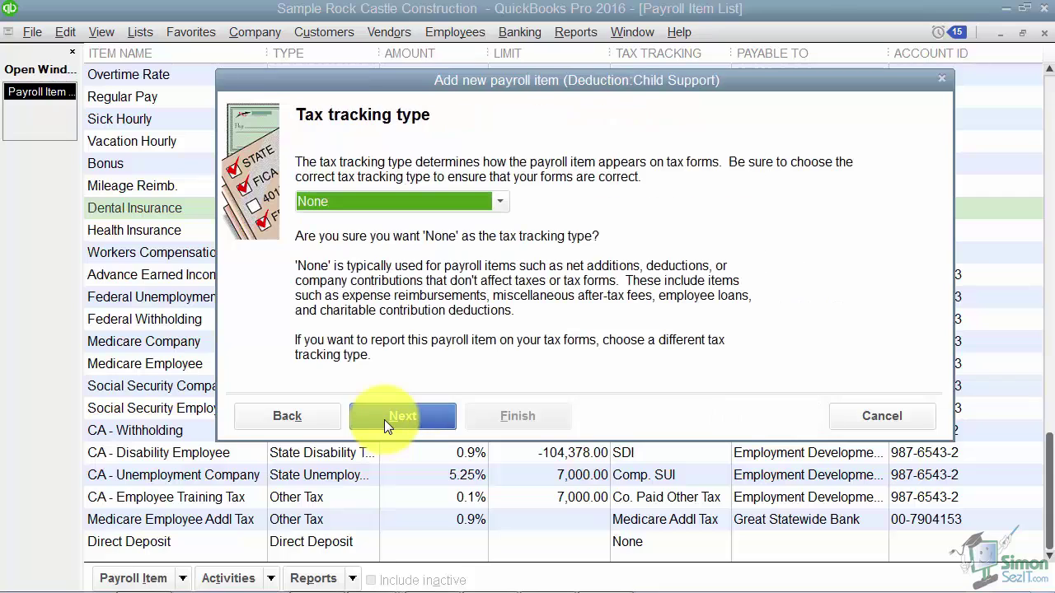
# Return to the Child Support deduction's agency page, enter Dep of SS as the agency and quick-add it as a vendor.
pyautogui.click(311, 416)
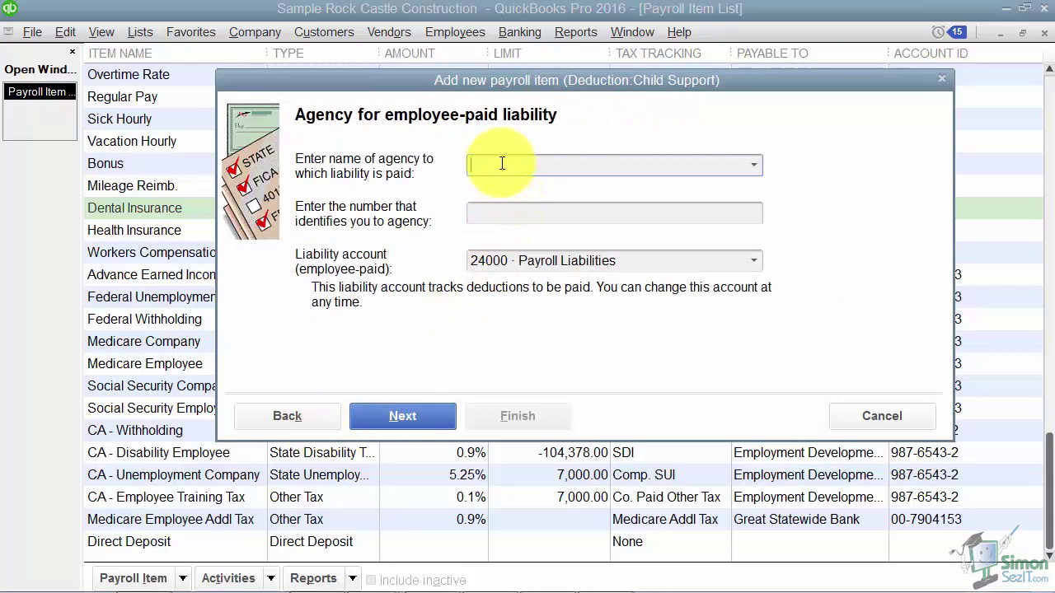
pyautogui.write('Dep of S')
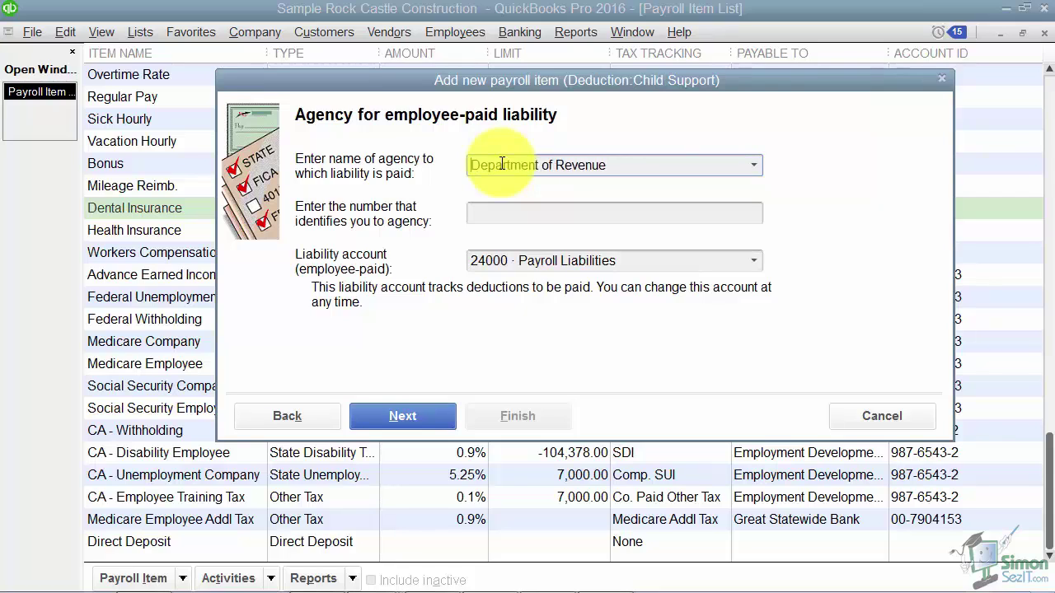
pyautogui.write('S')
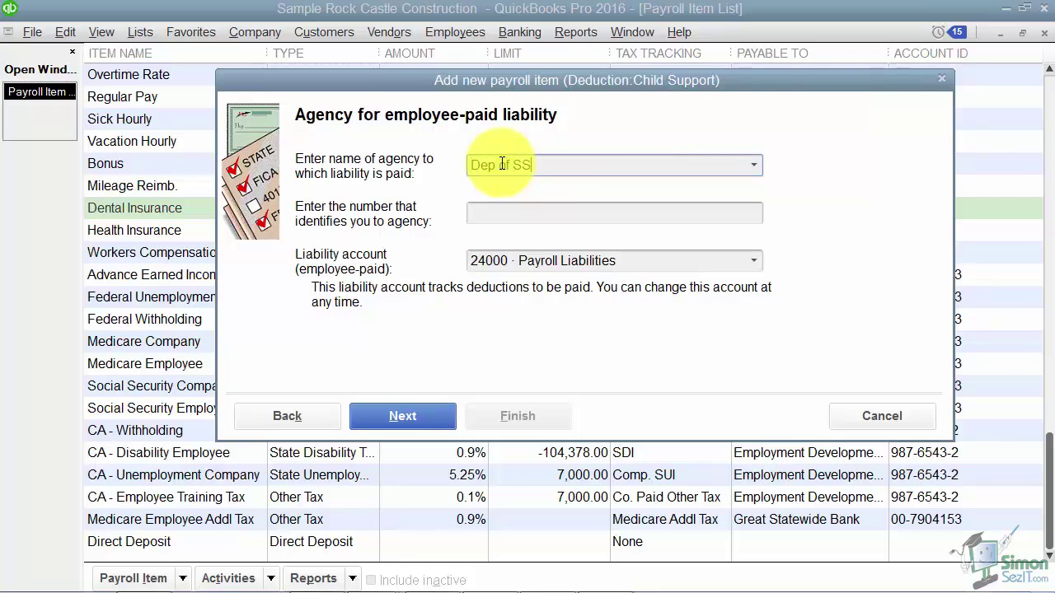
pyautogui.press('Tab')
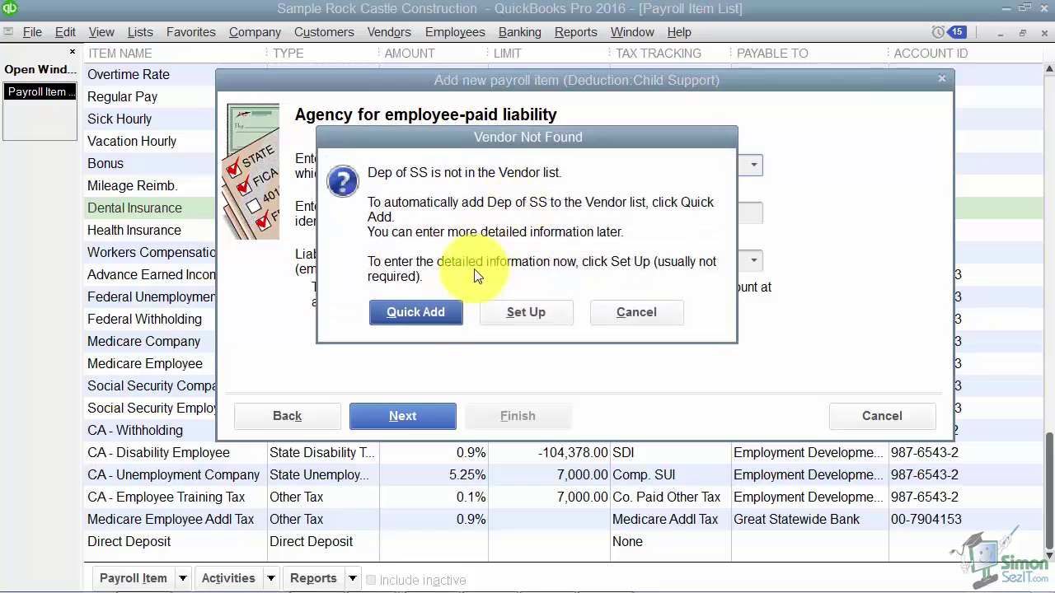
pyautogui.click(450, 317)
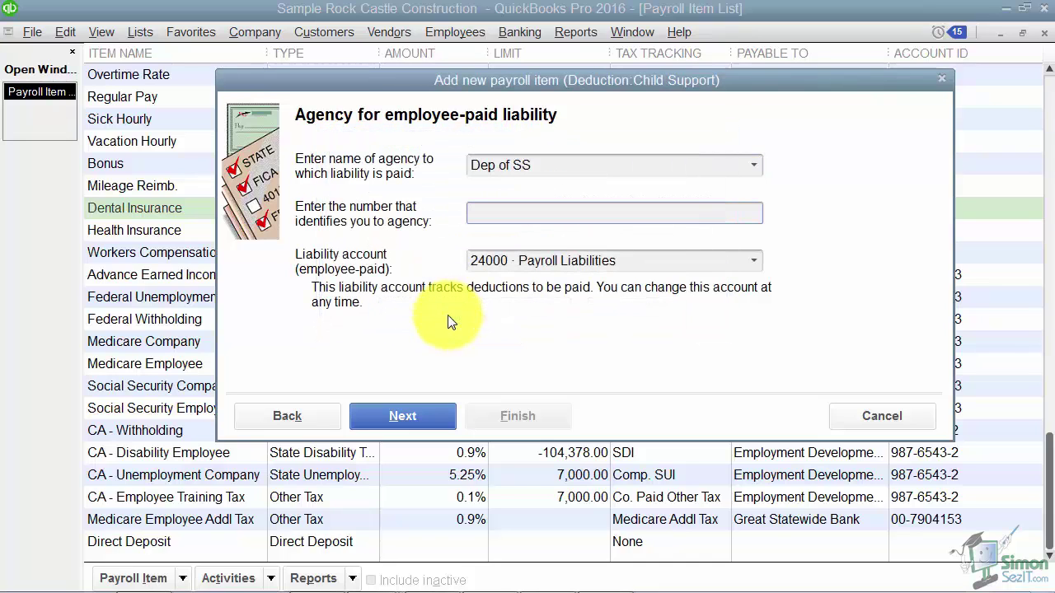
pyautogui.click(503, 214)
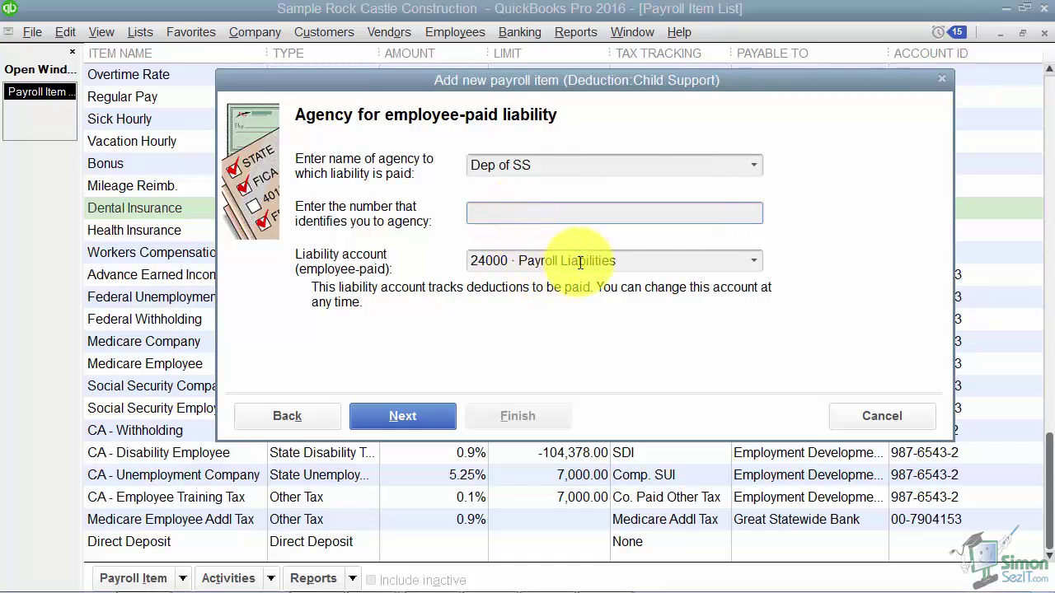
# Create a liability account named Child Support as a subaccount of 24000 · Payroll Liabilities for the deduction.
pyautogui.click(753, 261)
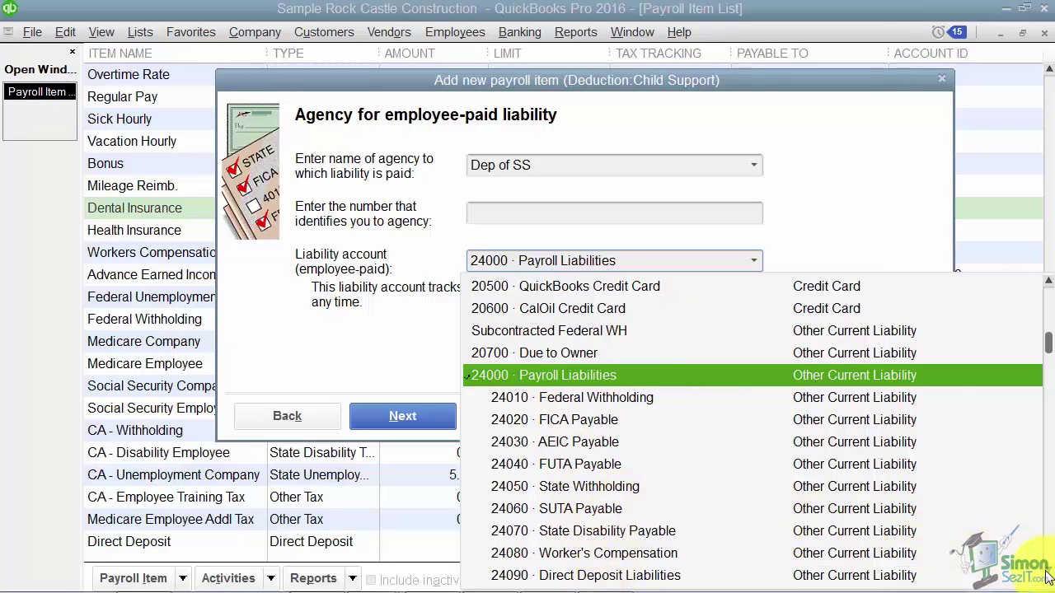
pyautogui.scroll(-10, 1048, 570)
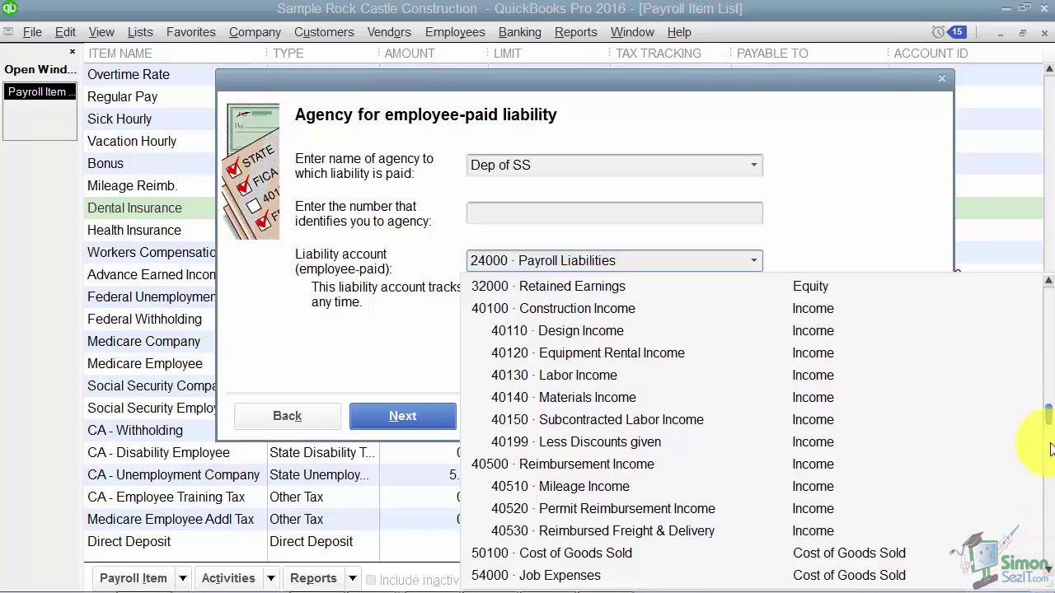
pyautogui.moveTo(1047, 420); pyautogui.dragTo(1048, 396)
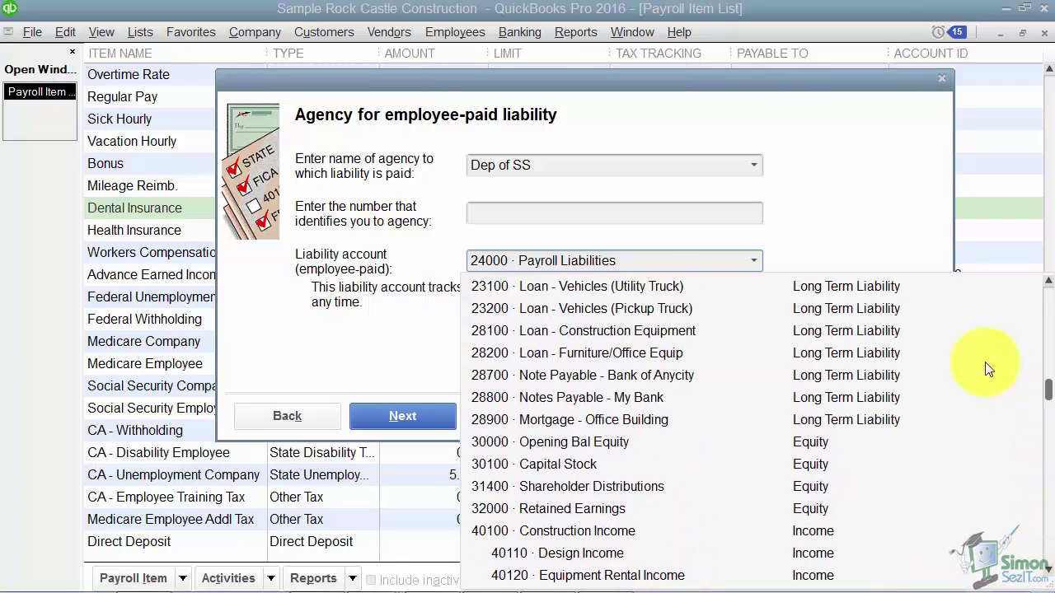
pyautogui.click(634, 262)
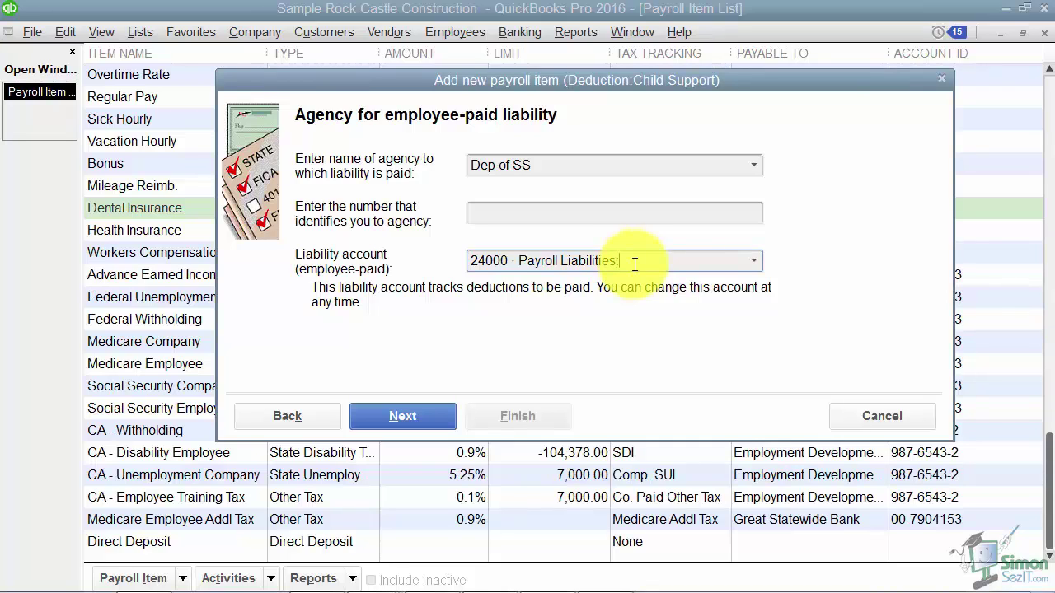
pyautogui.write(':Child Support')
pyautogui.press('Tab')
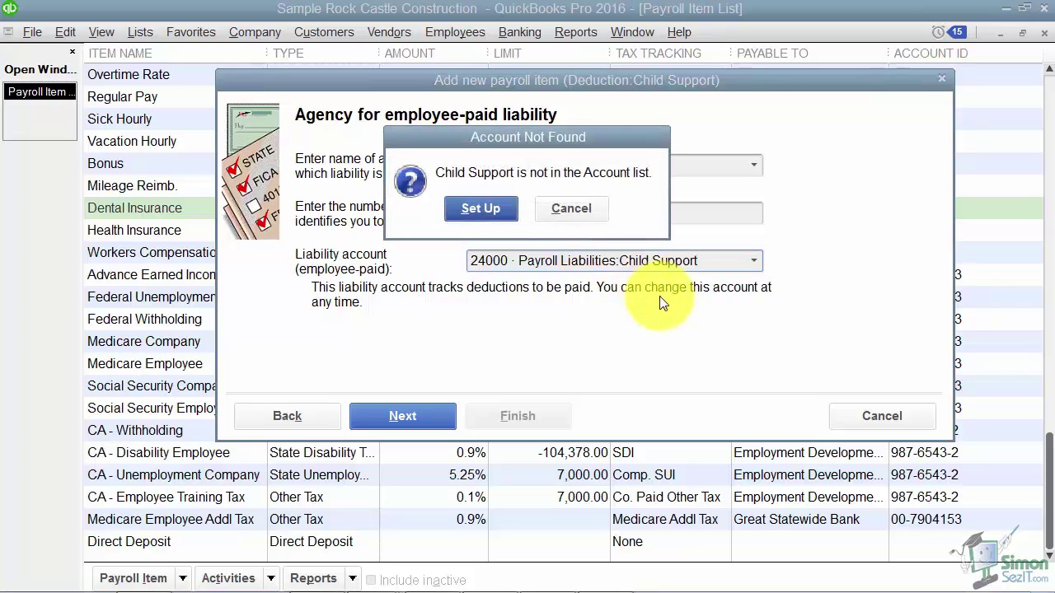
pyautogui.click(480, 209)
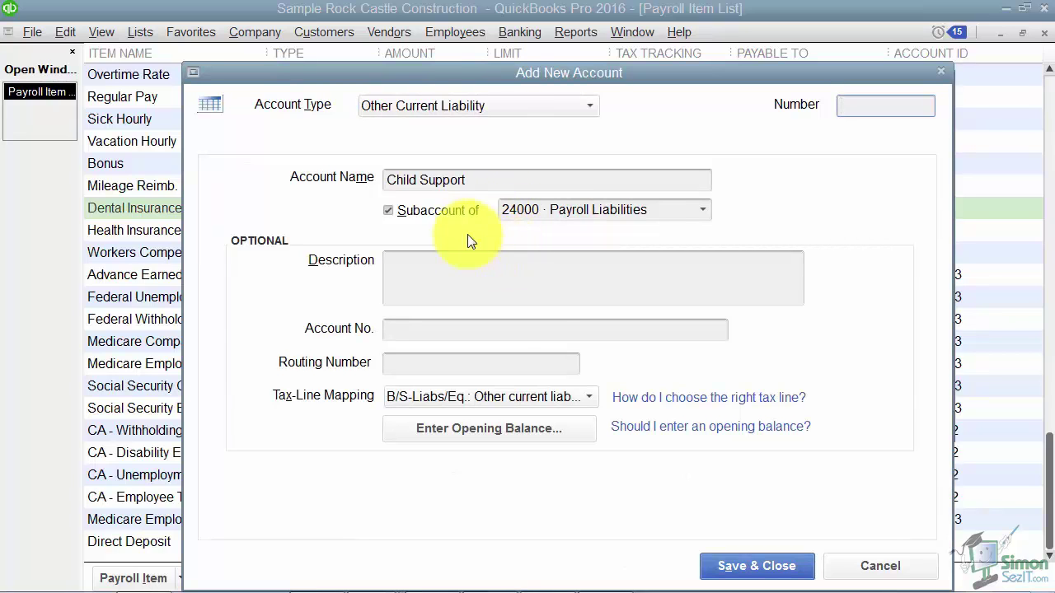
pyautogui.click(745, 565)
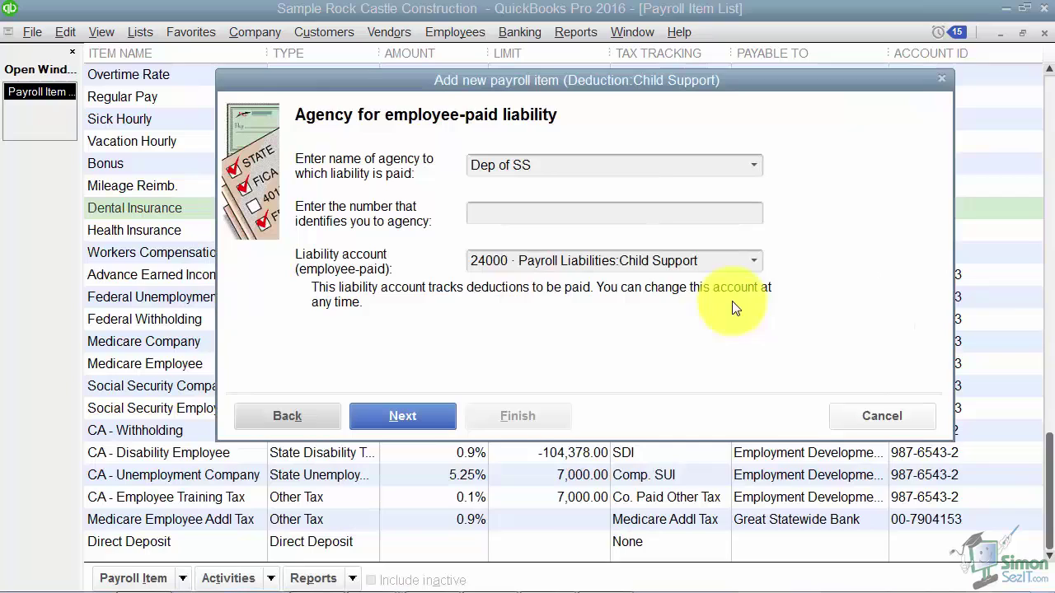
# Check the new Child Support subaccount in the liability account list and continue to the tax tracking type.
pyautogui.click(753, 260)
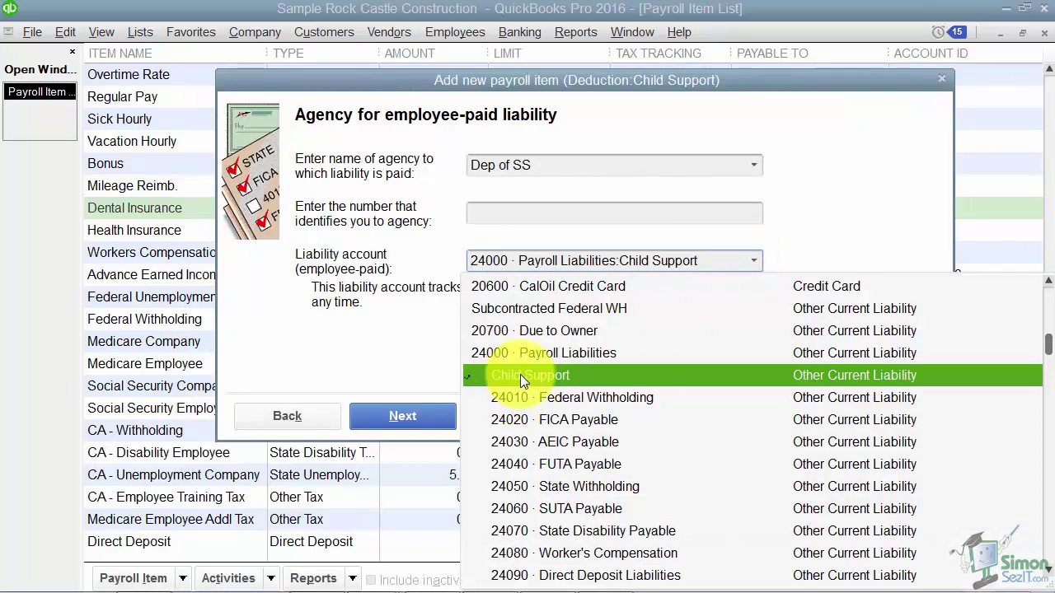
pyautogui.click(422, 355)
pyautogui.click(424, 416)
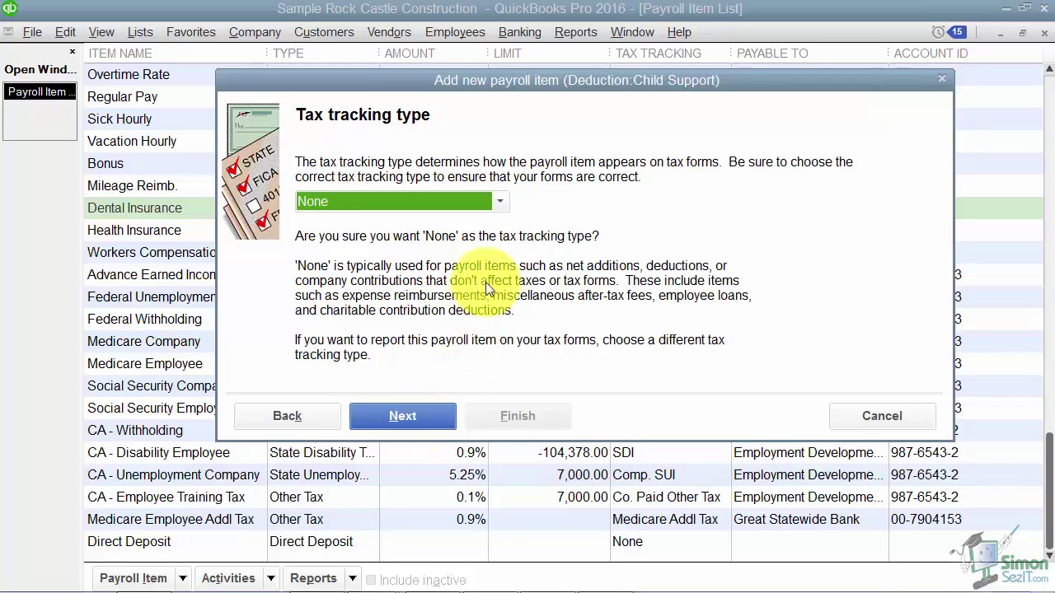
# Keep None as the Child Support tax tracking type and accept the default tax selections.
pyautogui.click(499, 201)
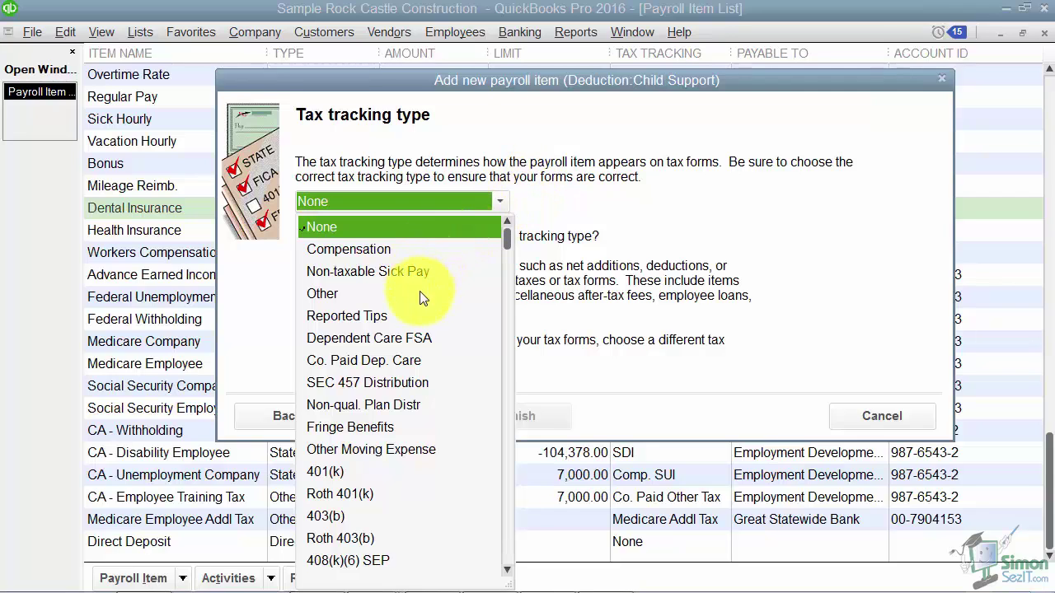
pyautogui.click(376, 225)
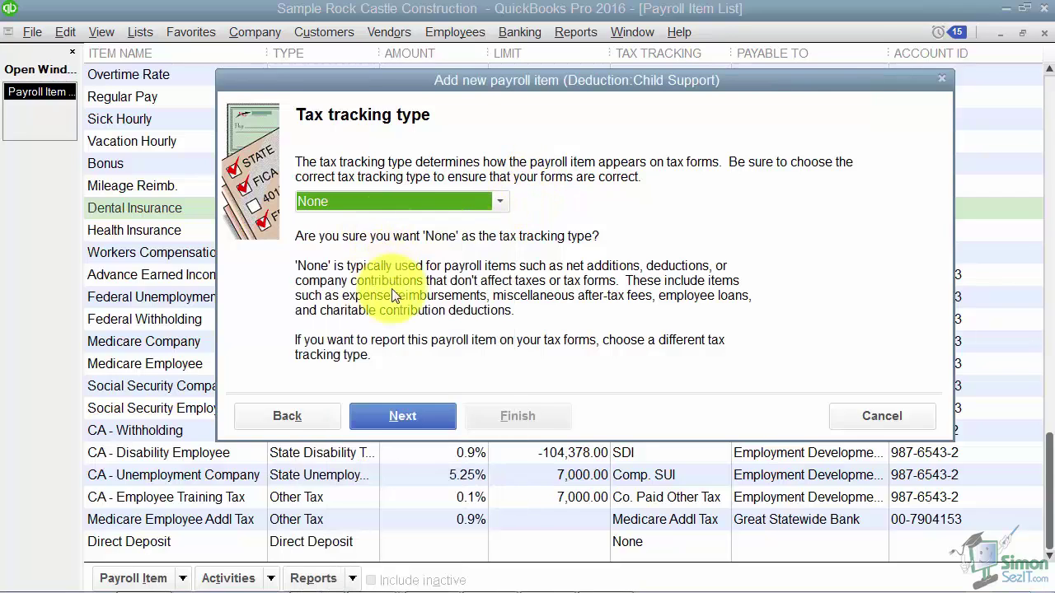
pyautogui.click(426, 420)
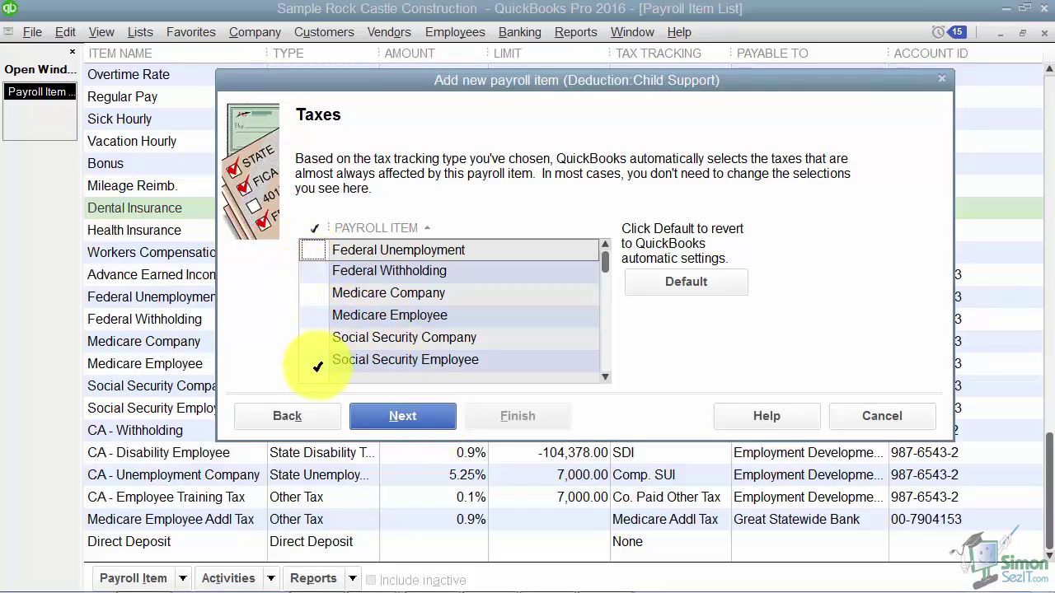
pyautogui.click(417, 415)
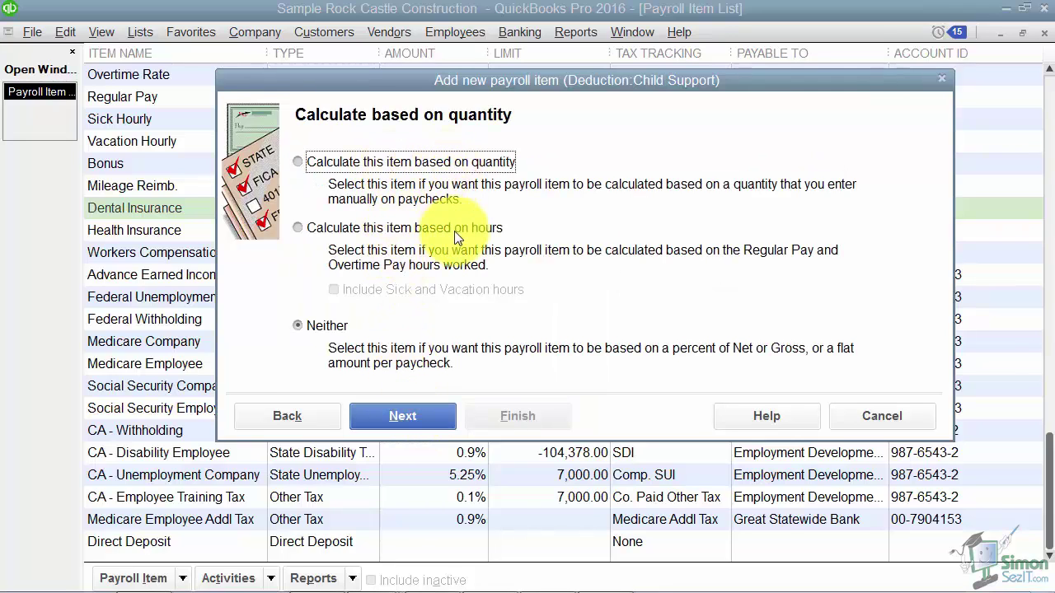
# Keep the Neither calculation option and net pay basis, finish Child Support with its default rate and limit, and dismiss the scheduled payment notice.
pyautogui.click(415, 421)
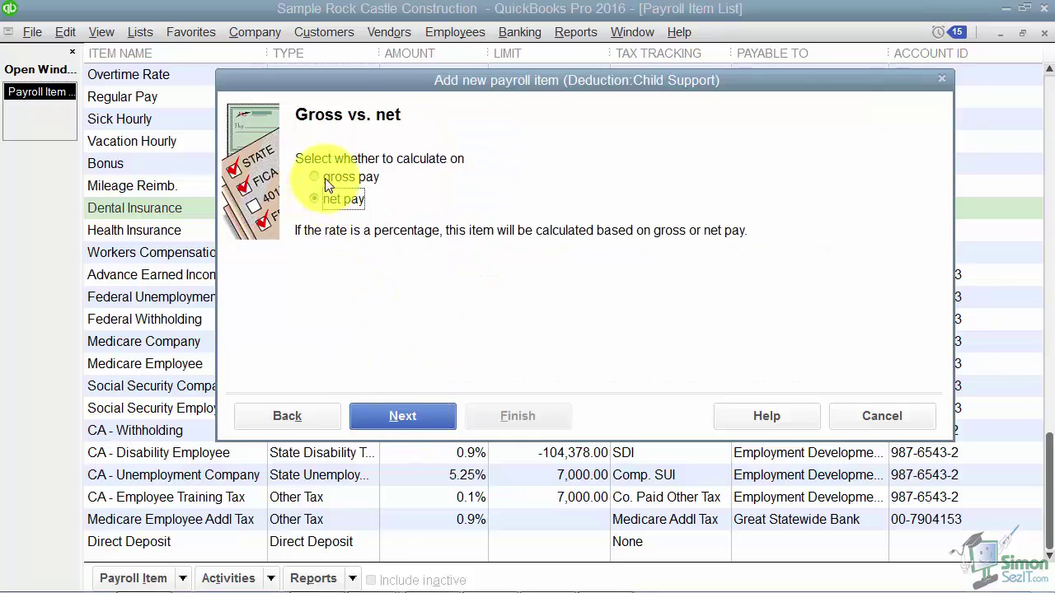
pyautogui.click(338, 200)
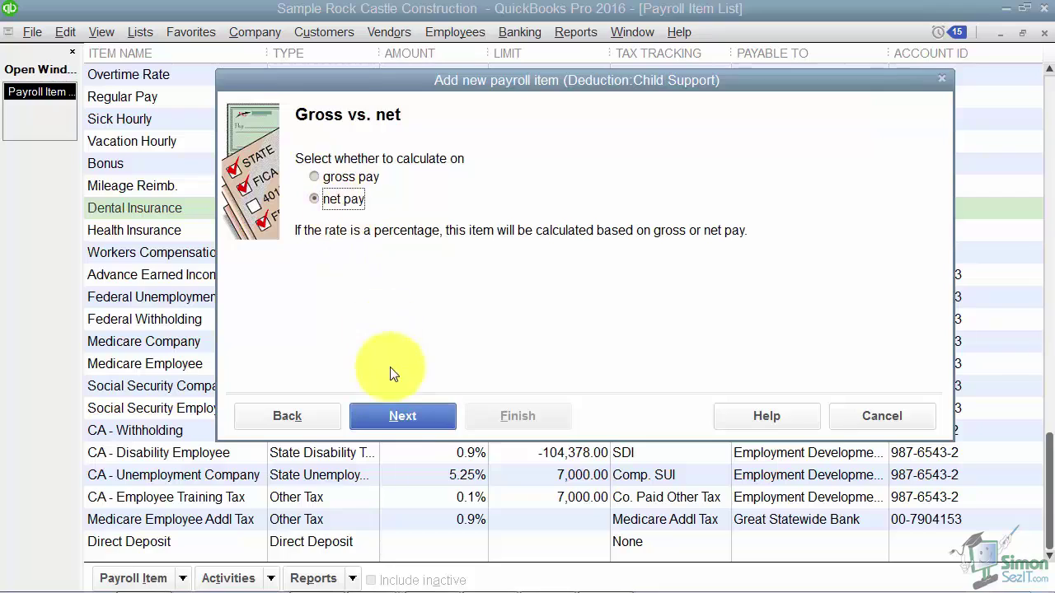
pyautogui.click(417, 419)
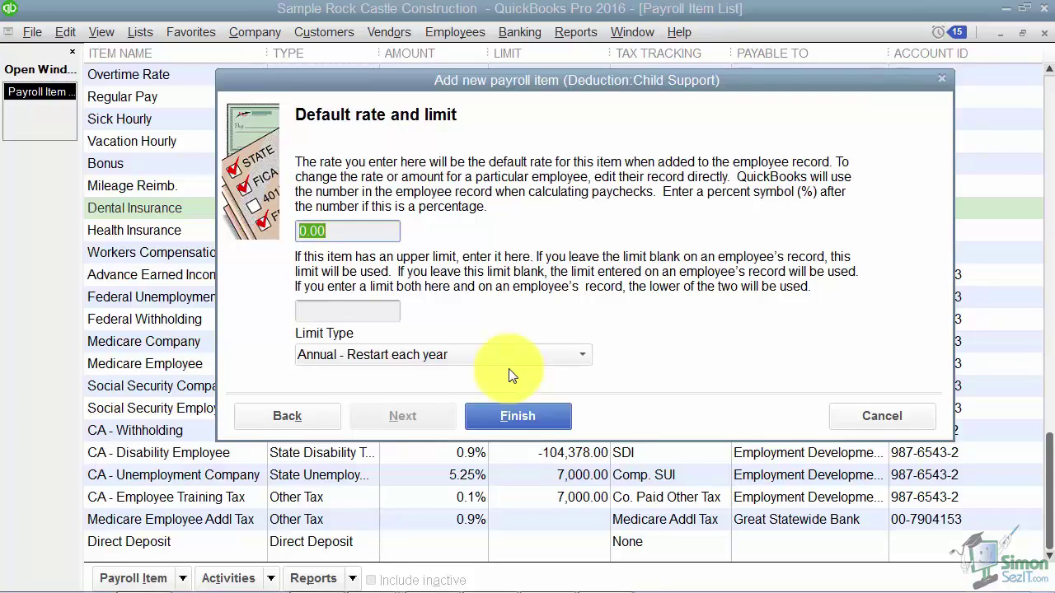
pyautogui.click(517, 418)
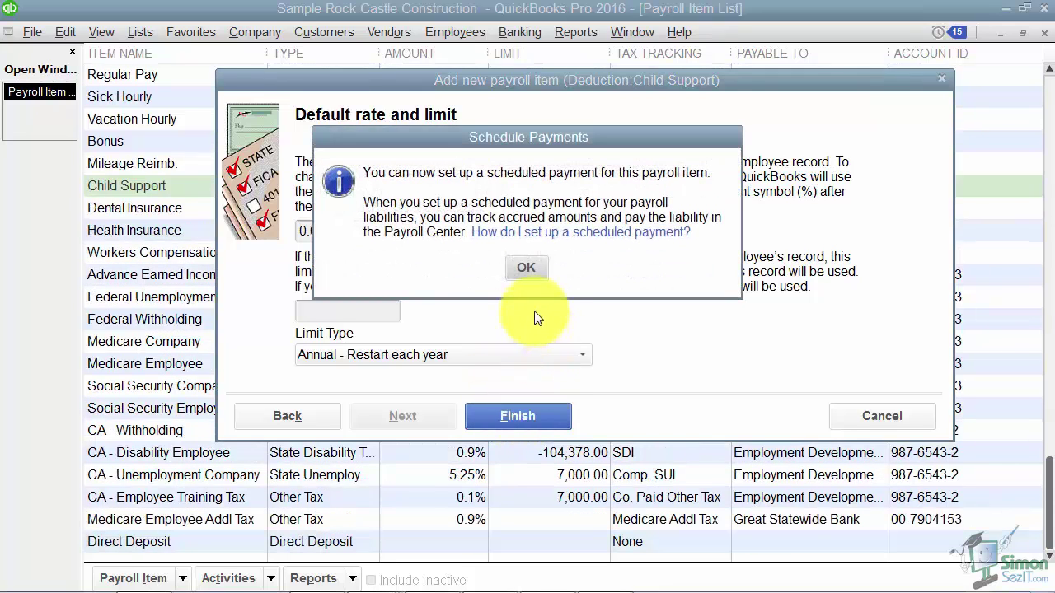
pyautogui.click(525, 269)
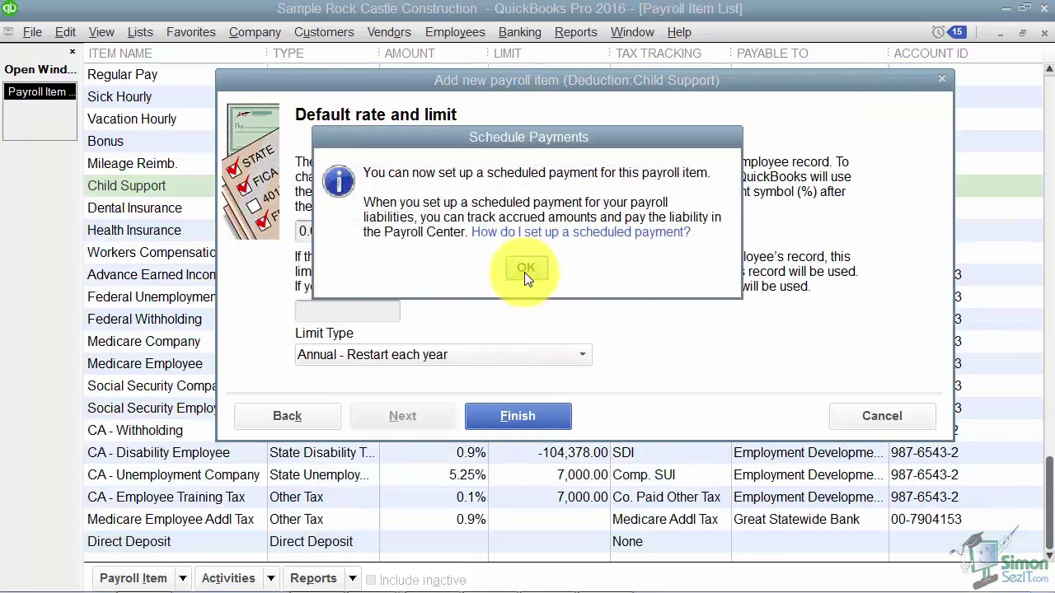